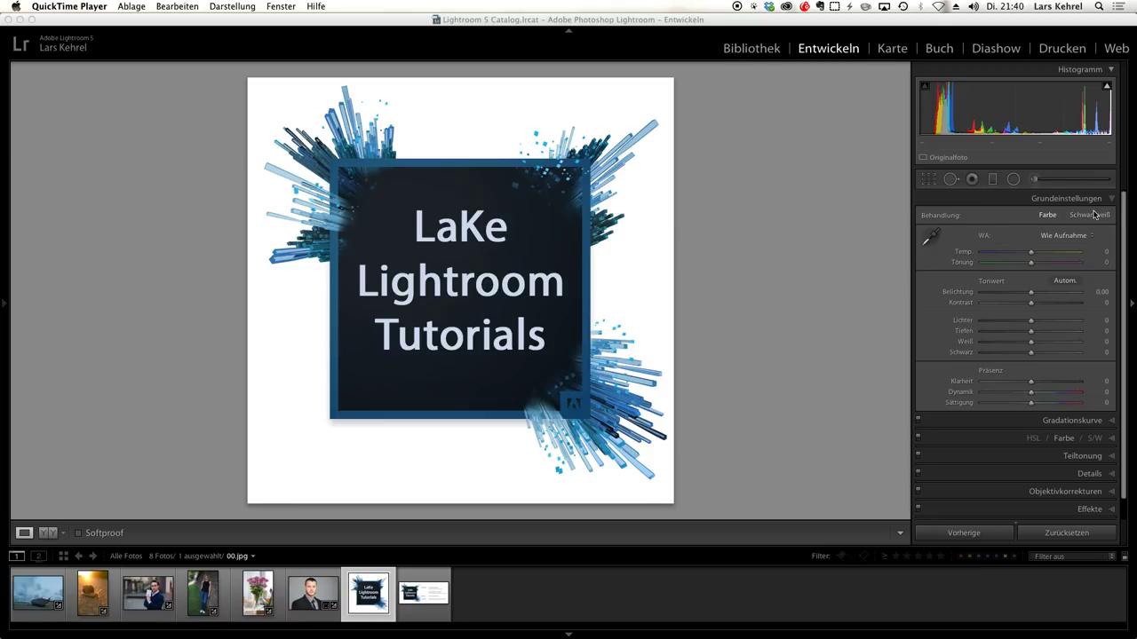
Collapse the Basic panel, then toggle the highlight clipping warning on with J and off again
click(1089, 199)
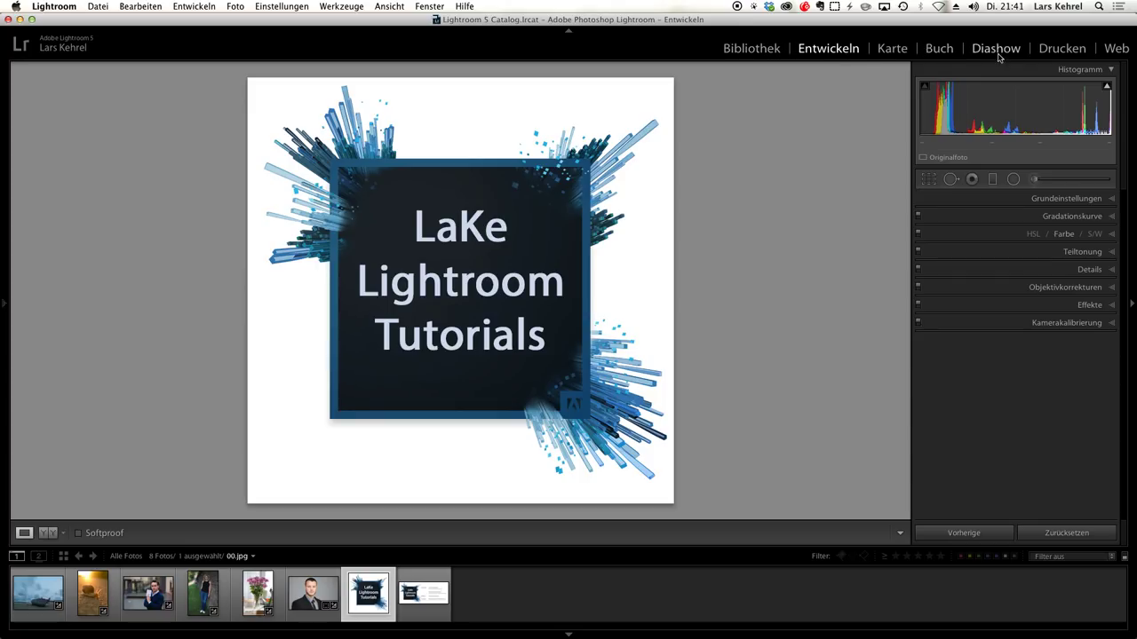
key(j)
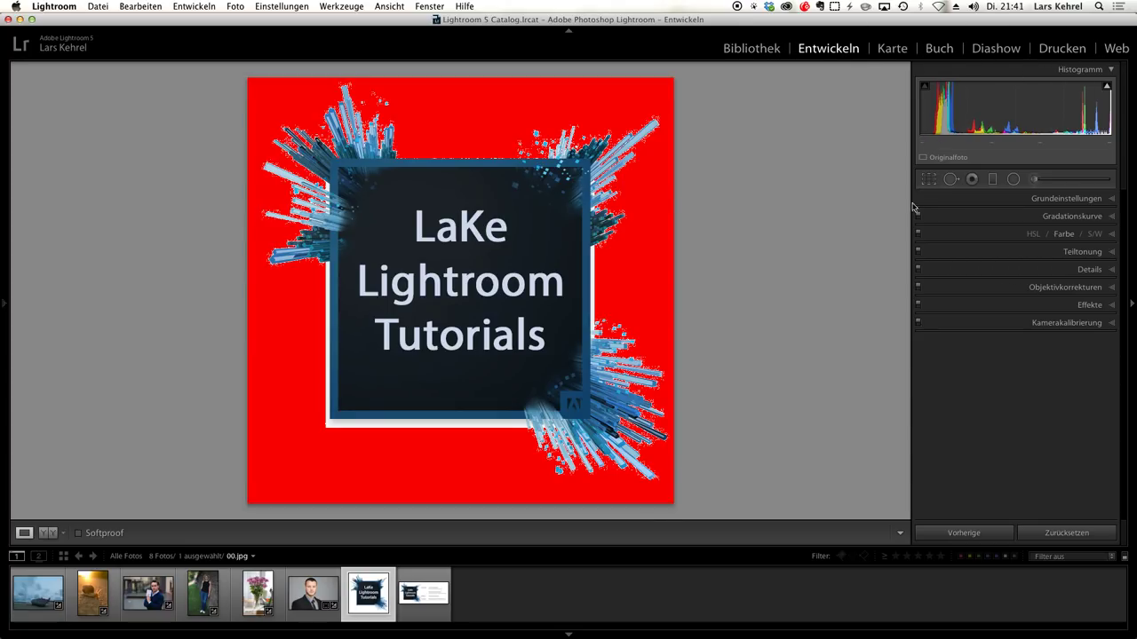
click(1107, 87)
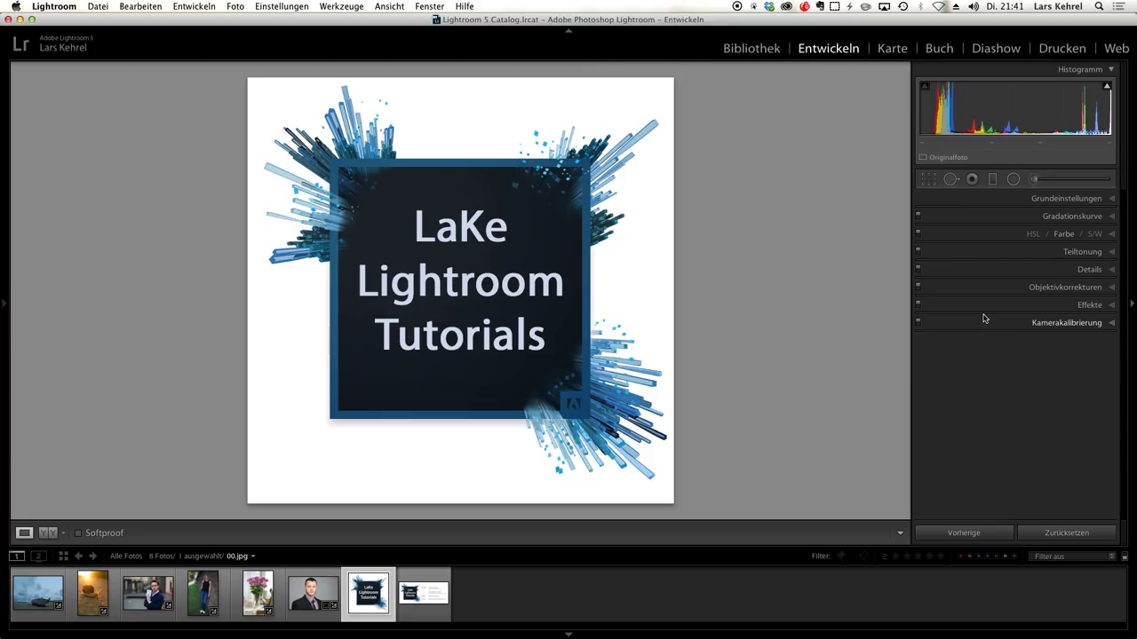
Expand the Basic panel and load the beached boat photo 02.DNG from the filmstrip
click(1032, 197)
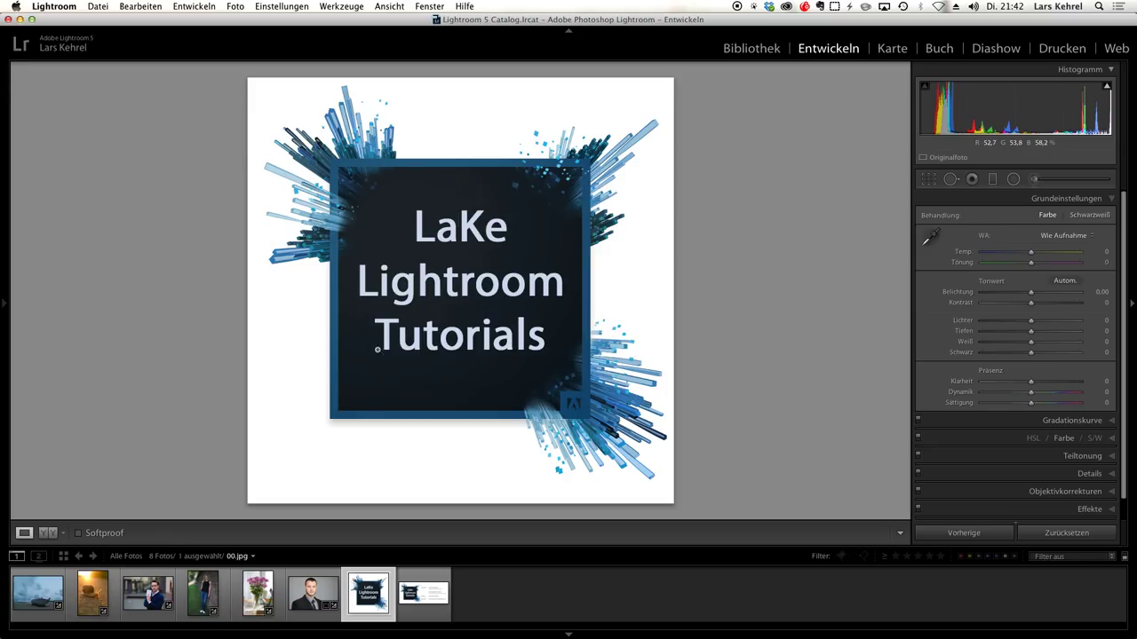
click(37, 585)
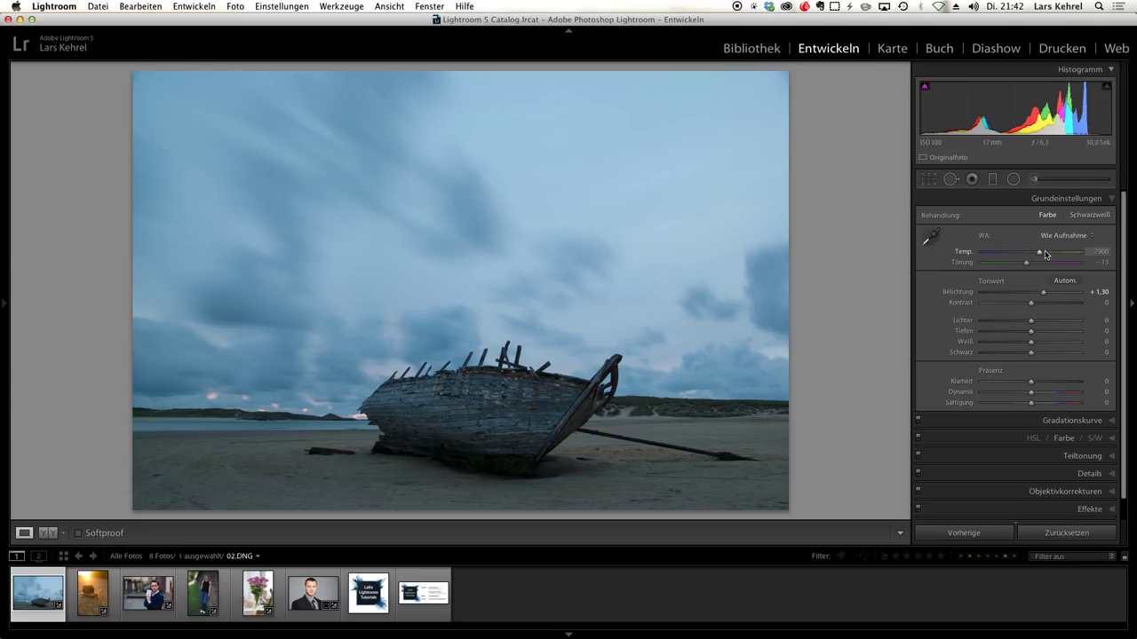
Try warmer and cooler Temp values on the boat photo, ending at 7417
drag(1041, 256, 1053, 256)
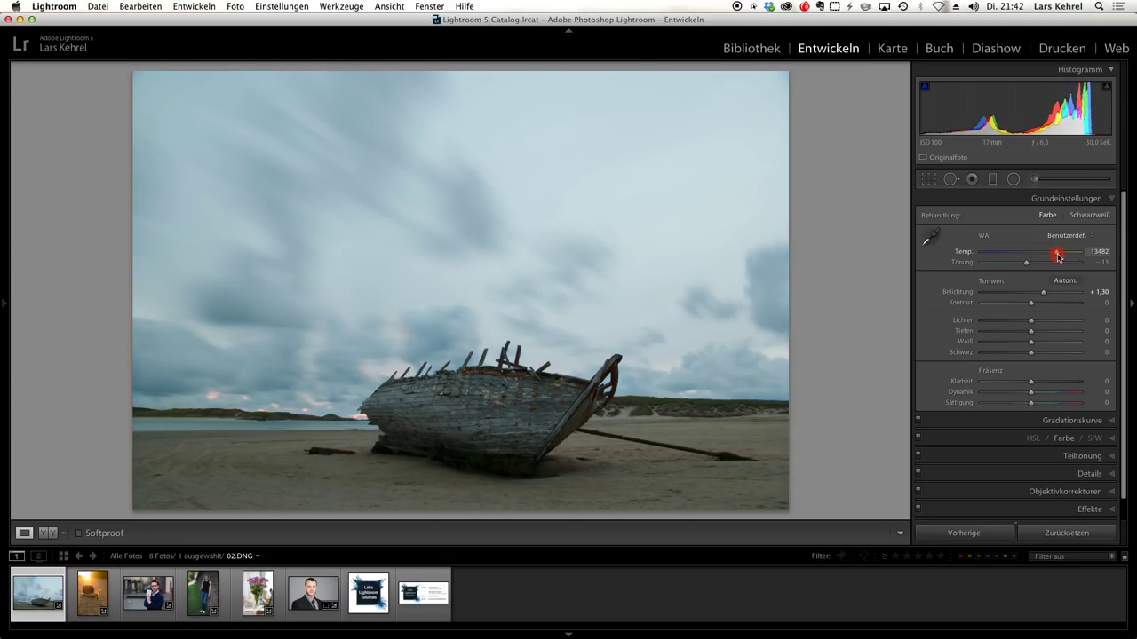
drag(1053, 257, 1004, 254)
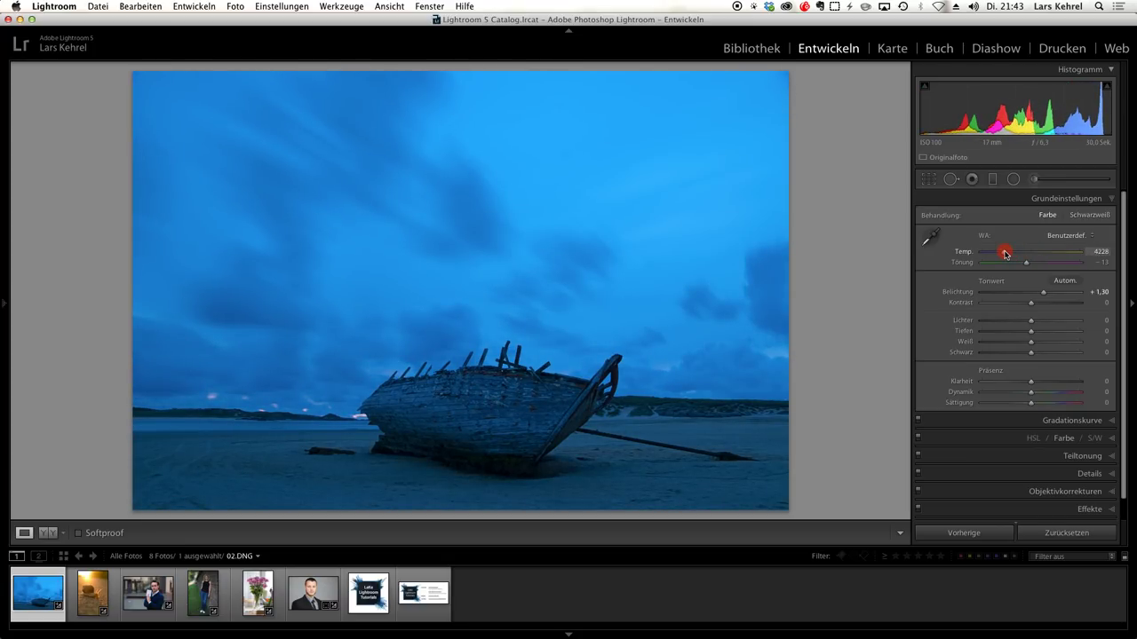
mouse_move(1004, 254)
mouse_down()
mouse_move(1057, 256)
mouse_move(997, 267)
mouse_move(1030, 267)
mouse_up()
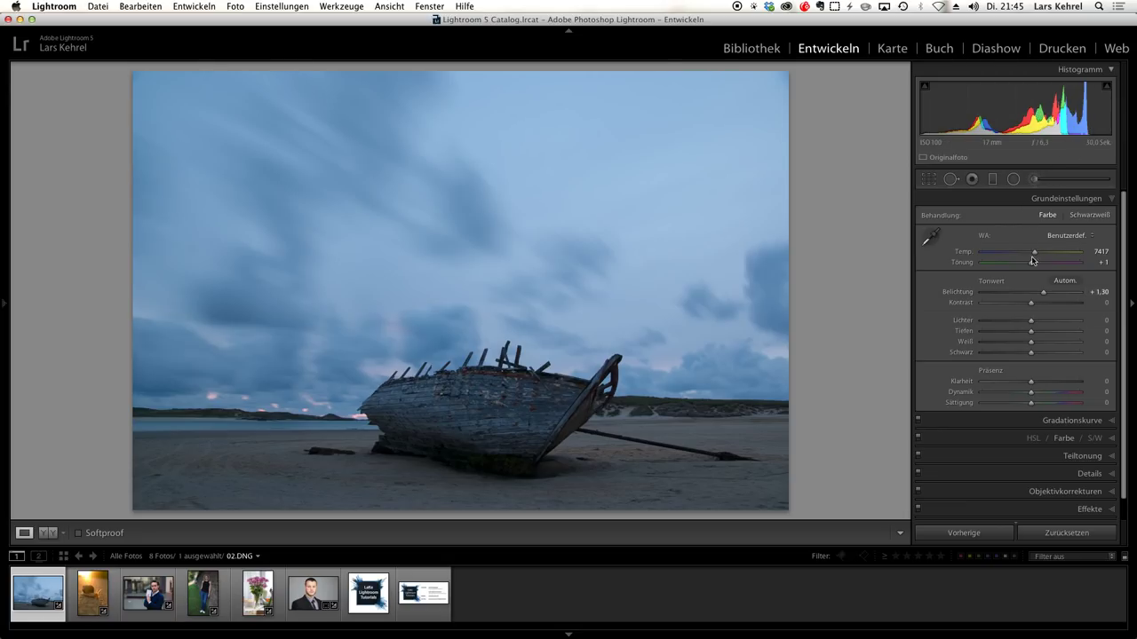
Compare very warm and very cool temperatures on the boat photo, settling at 7174
drag(1034, 253, 1047, 255)
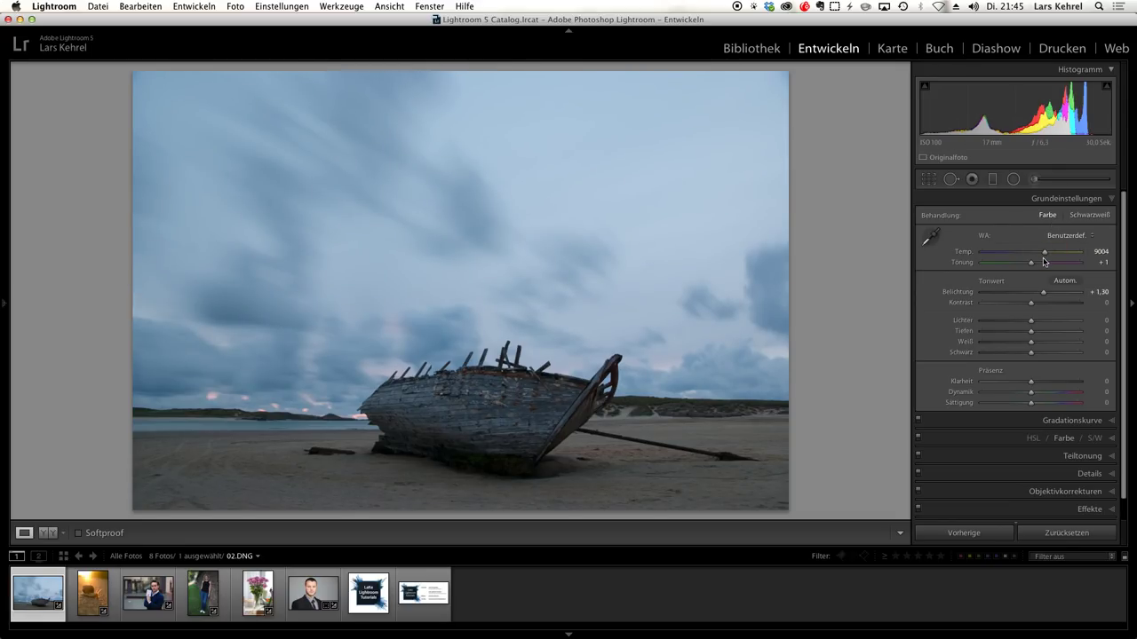
mouse_move(1045, 255)
mouse_down()
mouse_move(1068, 255)
mouse_move(1017, 258)
mouse_move(1058, 263)
mouse_move(1028, 261)
mouse_up()
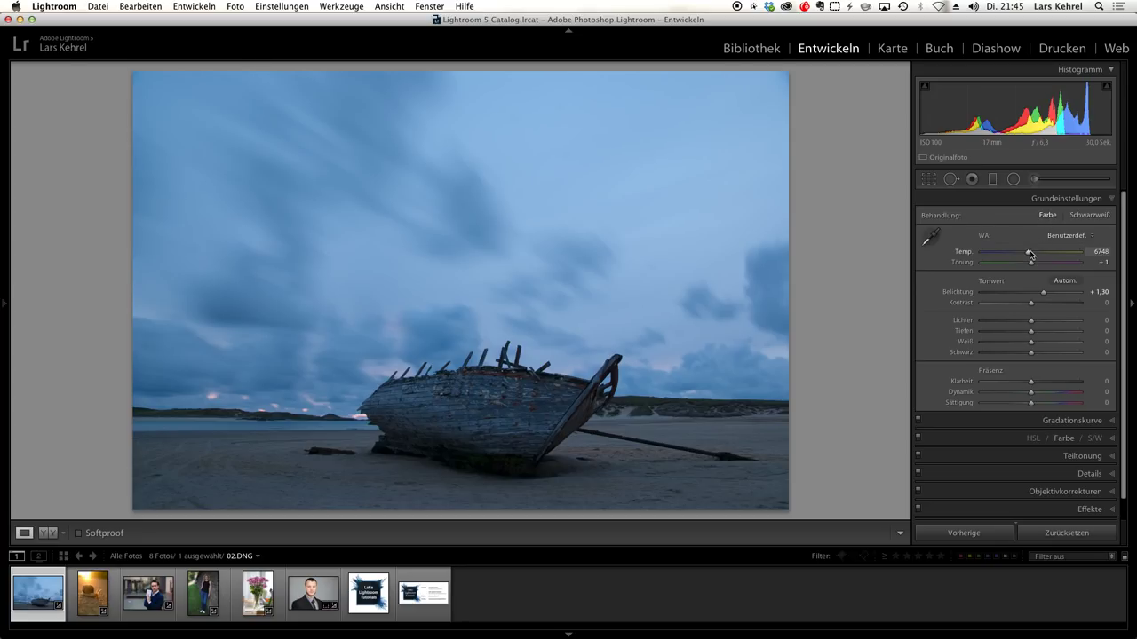
drag(1027, 254, 996, 257)
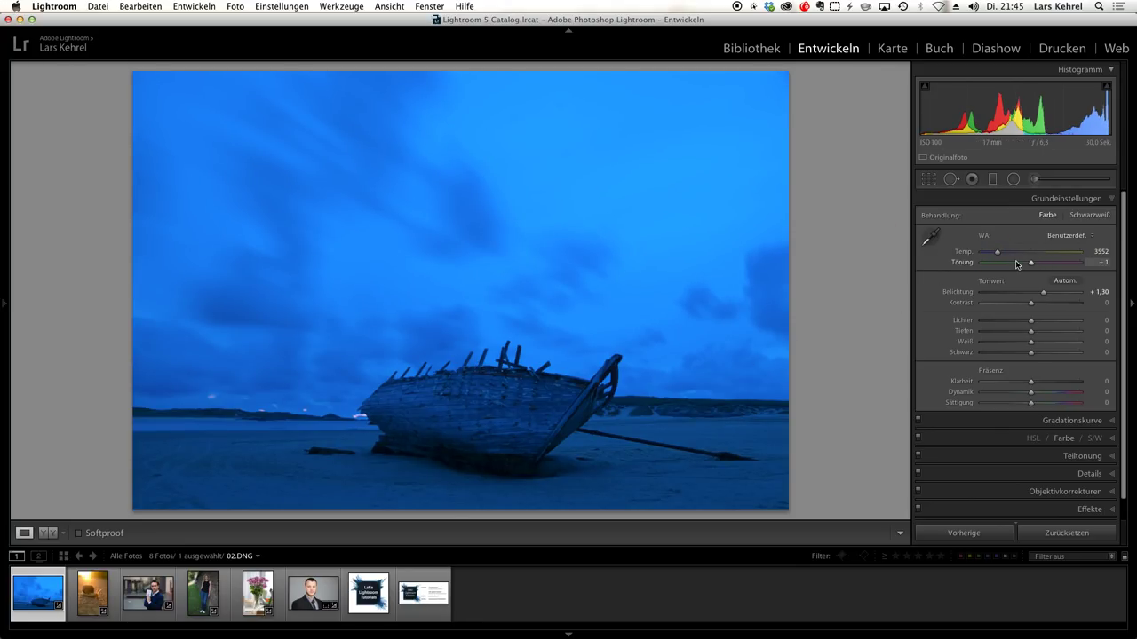
drag(997, 253, 1075, 266)
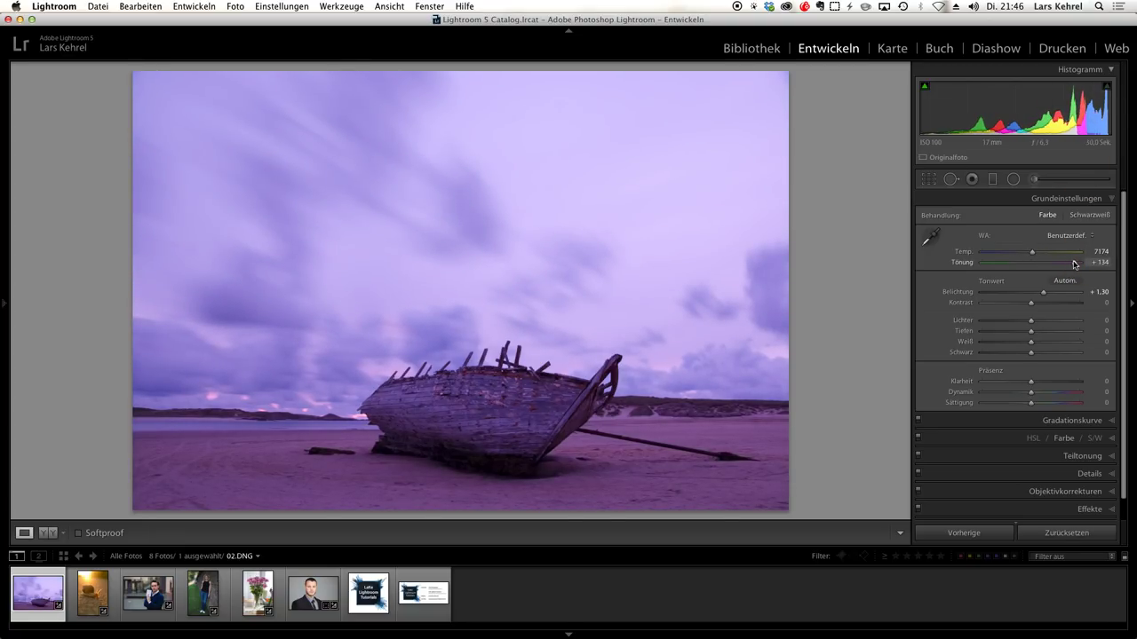
Try tint at +150 and about -110, then settle the boat photo's tint at +16
drag(1074, 264, 1081, 263)
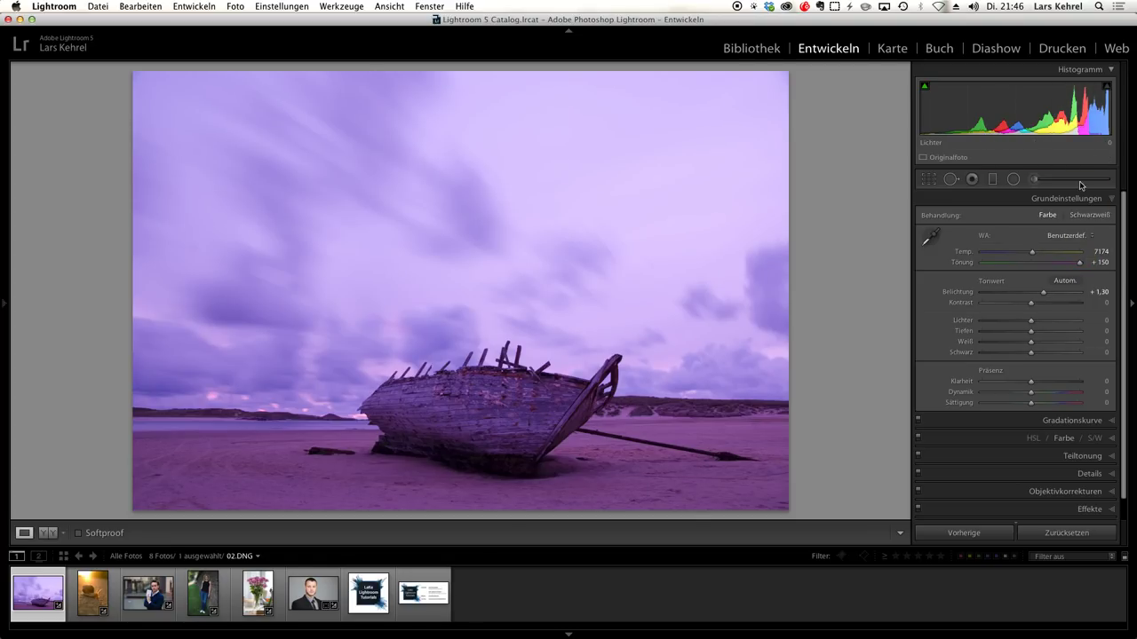
click(1081, 264)
mouse_move(1081, 264)
mouse_down()
mouse_move(996, 265)
mouse_move(1011, 264)
mouse_up()
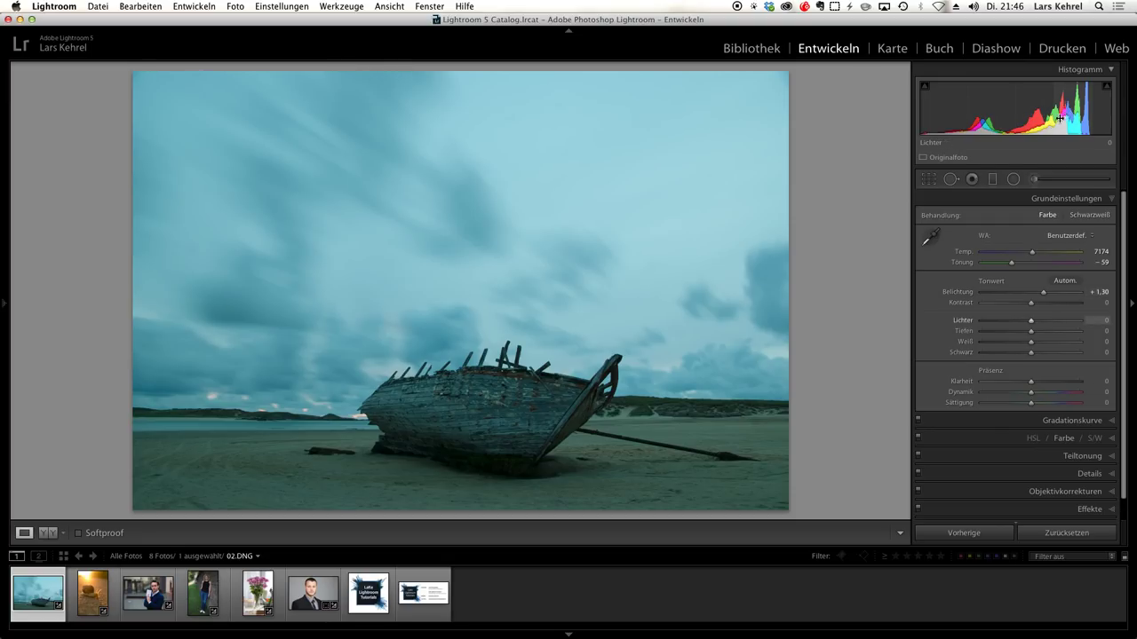
mouse_move(1010, 263)
mouse_down()
mouse_move(989, 265)
mouse_move(1034, 265)
mouse_up()
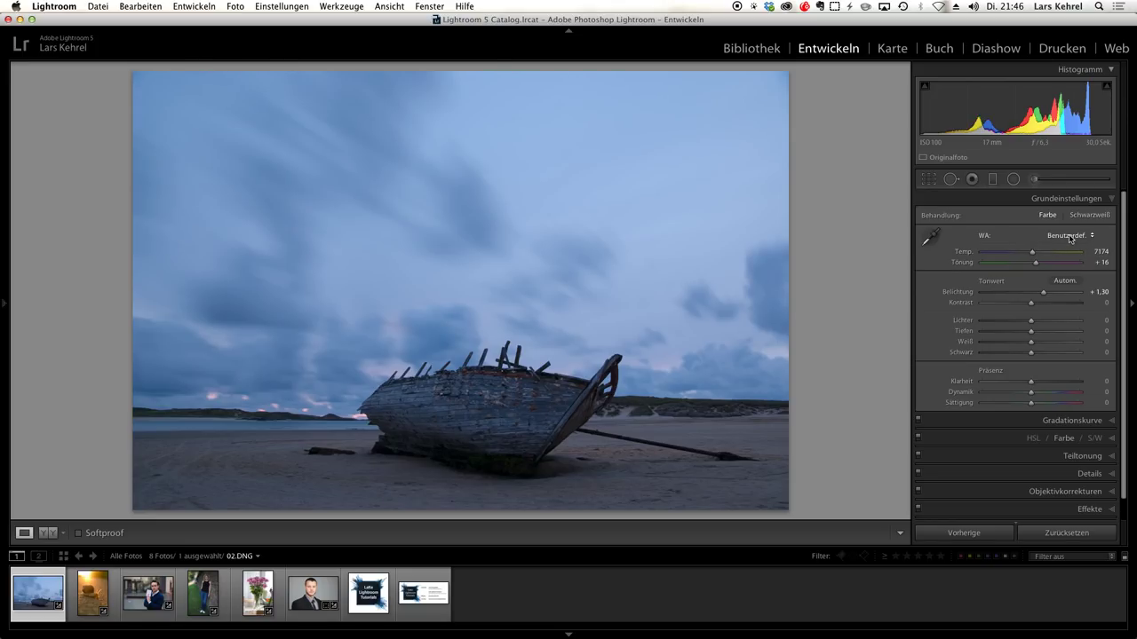
Nudge the temperature warmer, then reset white balance to As Shot ('Wie Aufnahme')
mouse_move(1032, 253)
mouse_down()
mouse_move(1047, 257)
mouse_move(1036, 258)
mouse_up()
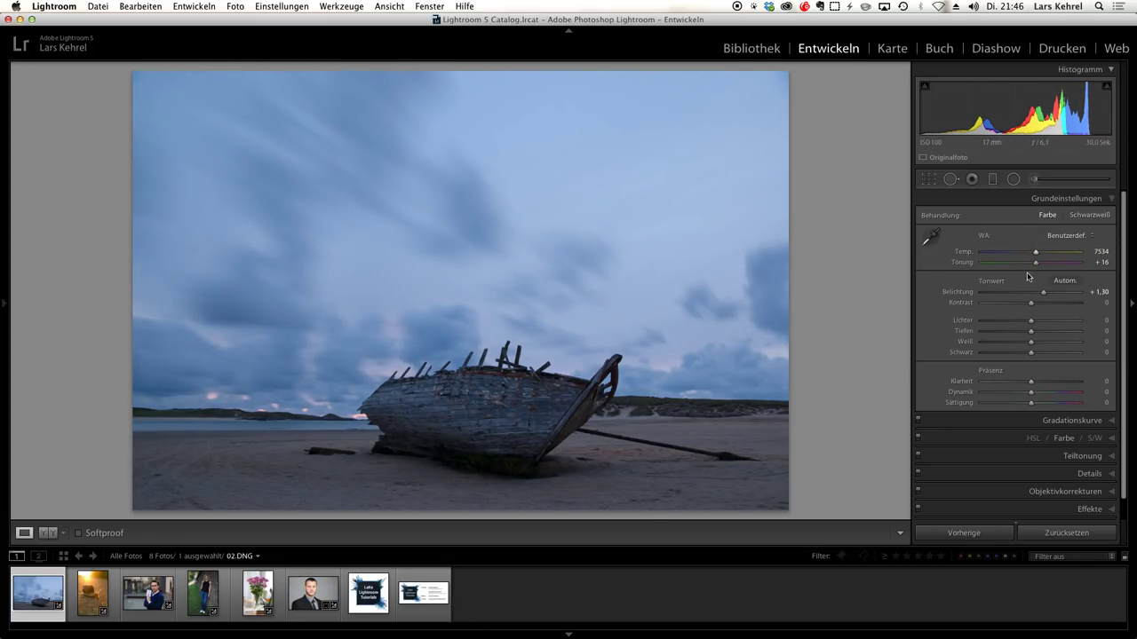
click(1059, 242)
click(1058, 156)
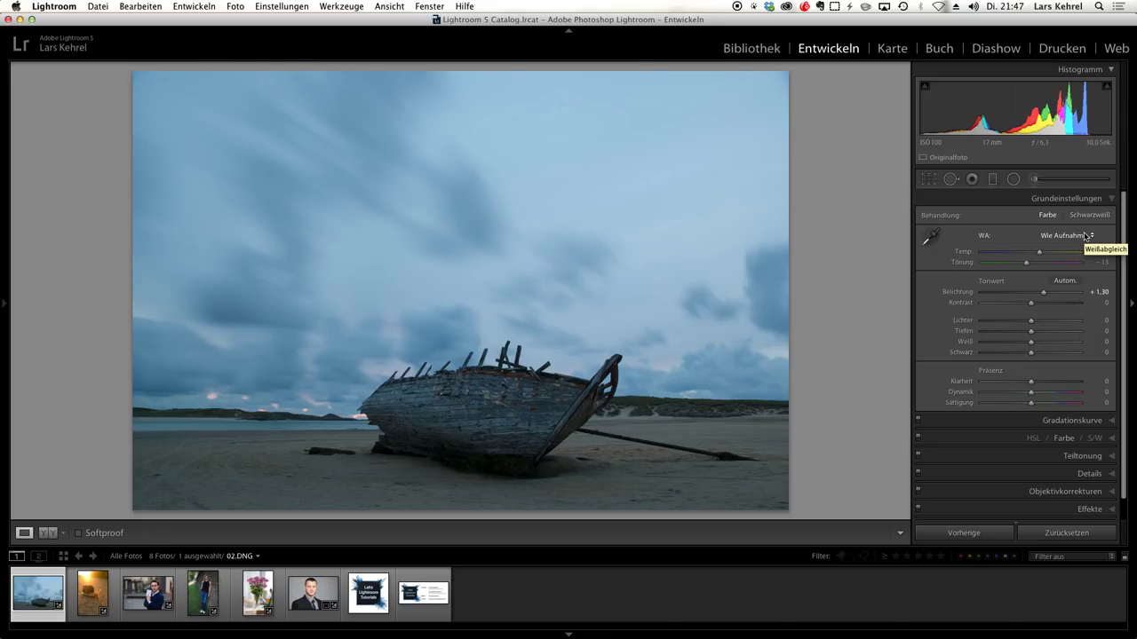
click(1055, 284)
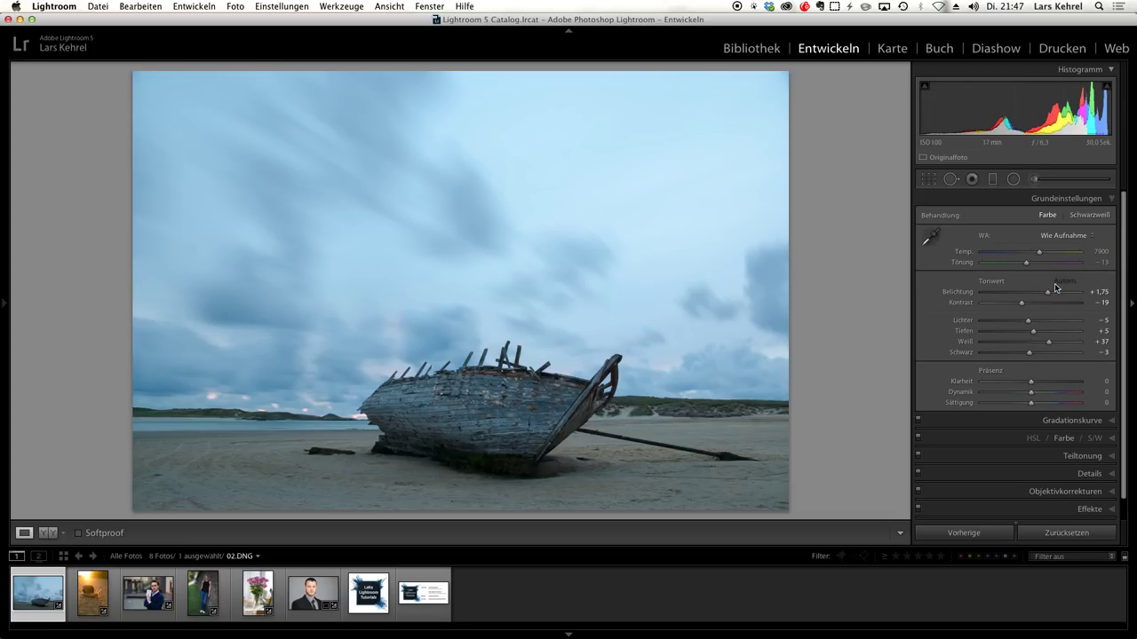
key(super+z)
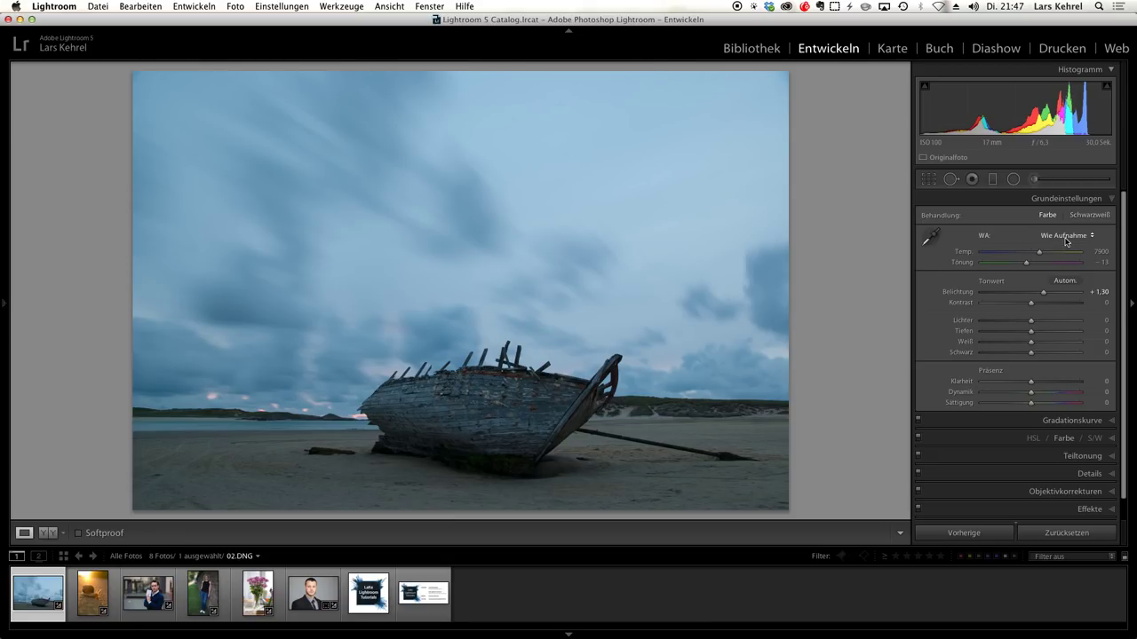
click(1064, 241)
click(1065, 243)
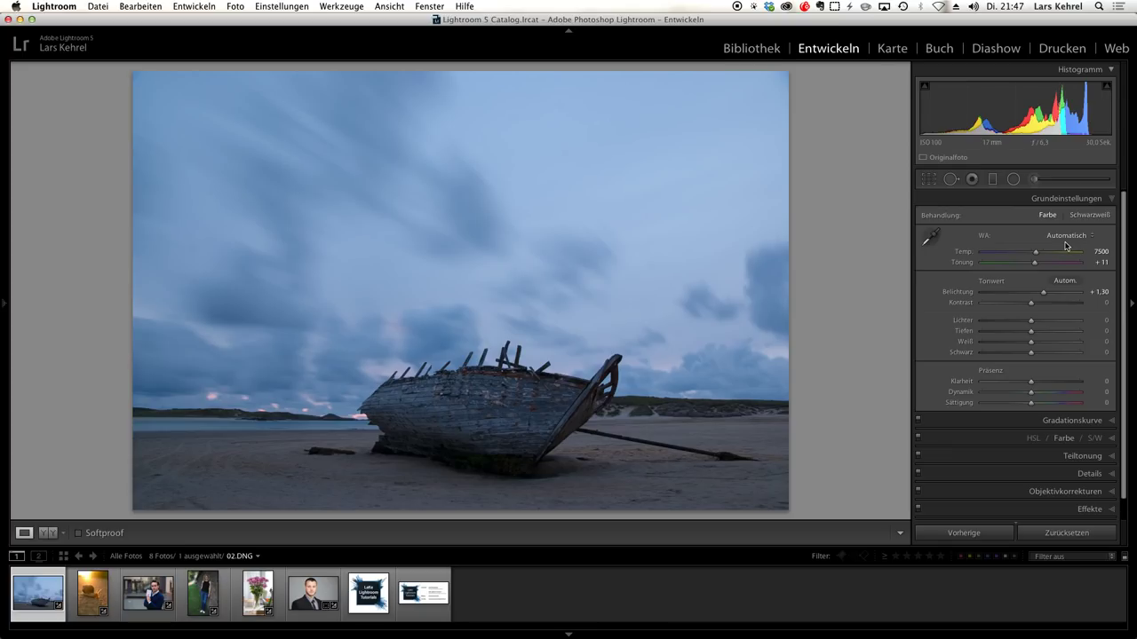
key(super+z)
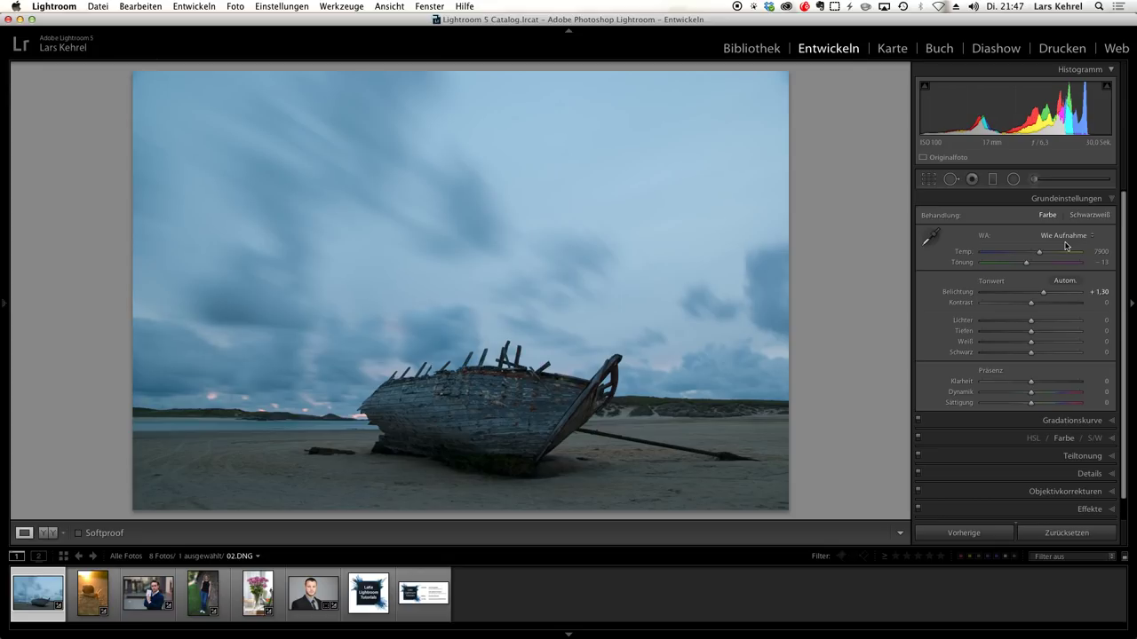
Apply Auto White Balance with Shift+Cmd+U, giving Temp 7500 and Tint +11
key(shift)
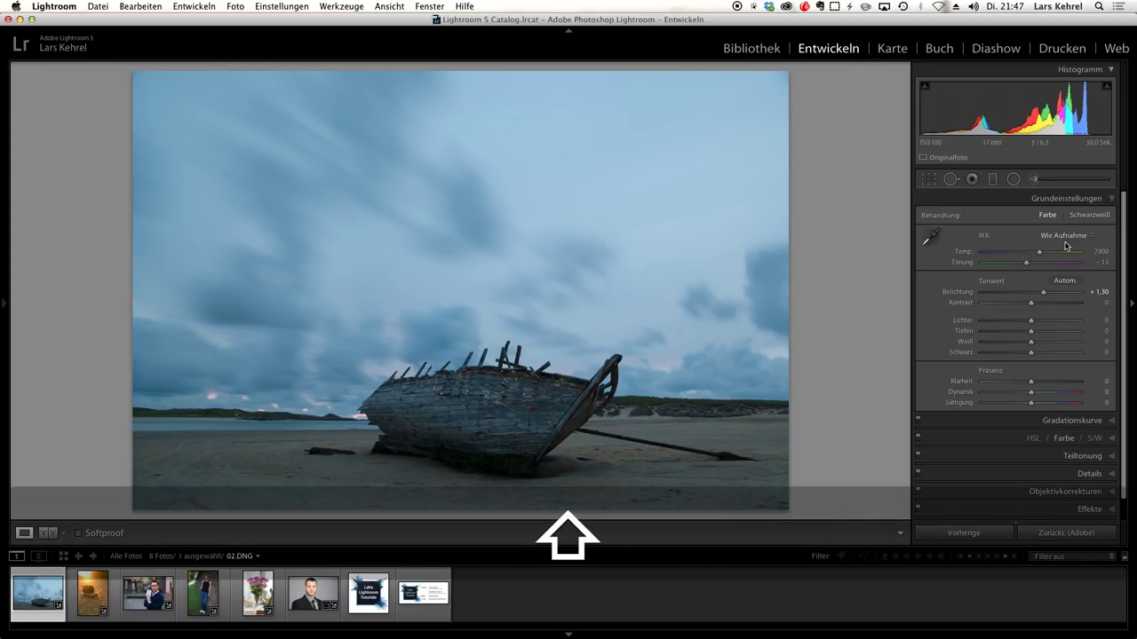
key(super)
key(super+shift+u)
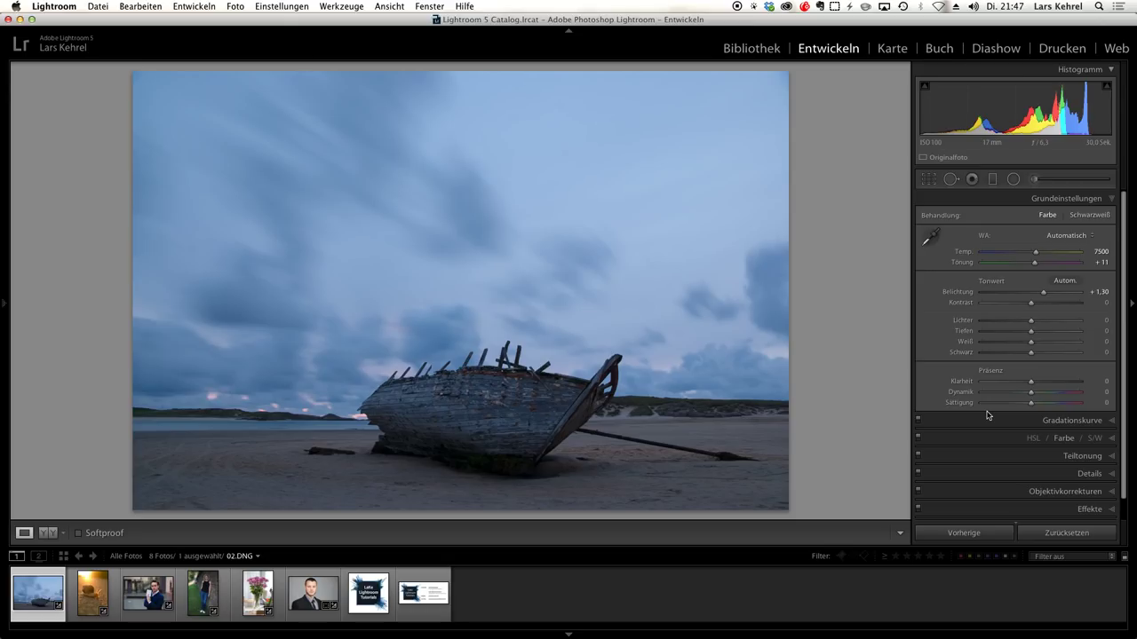
key(super+shift)
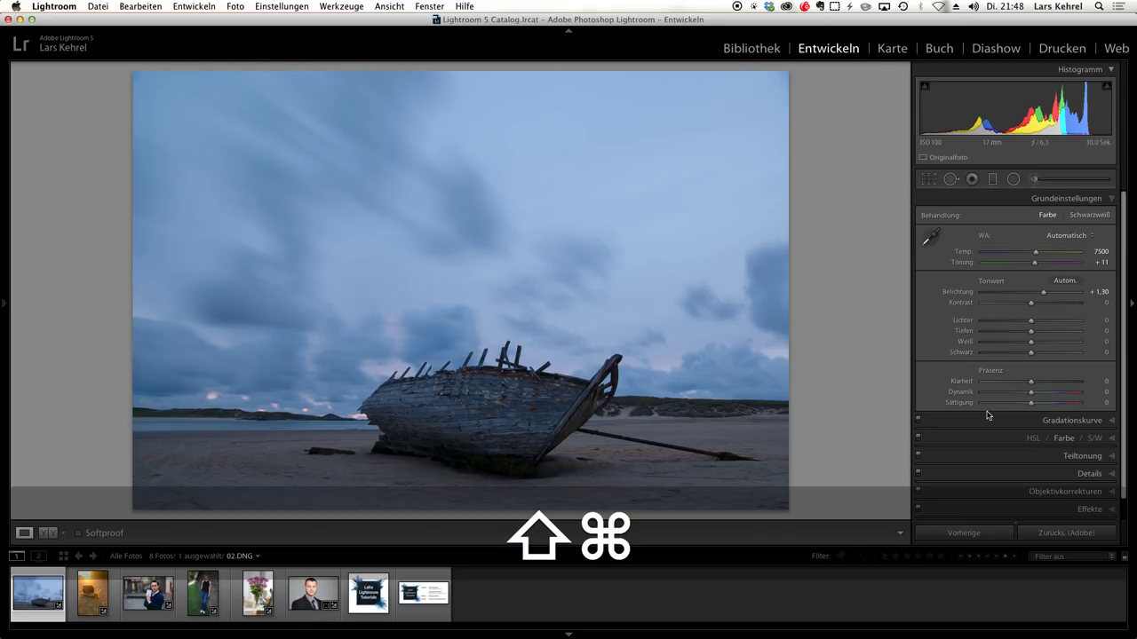
key(super+shift+u)
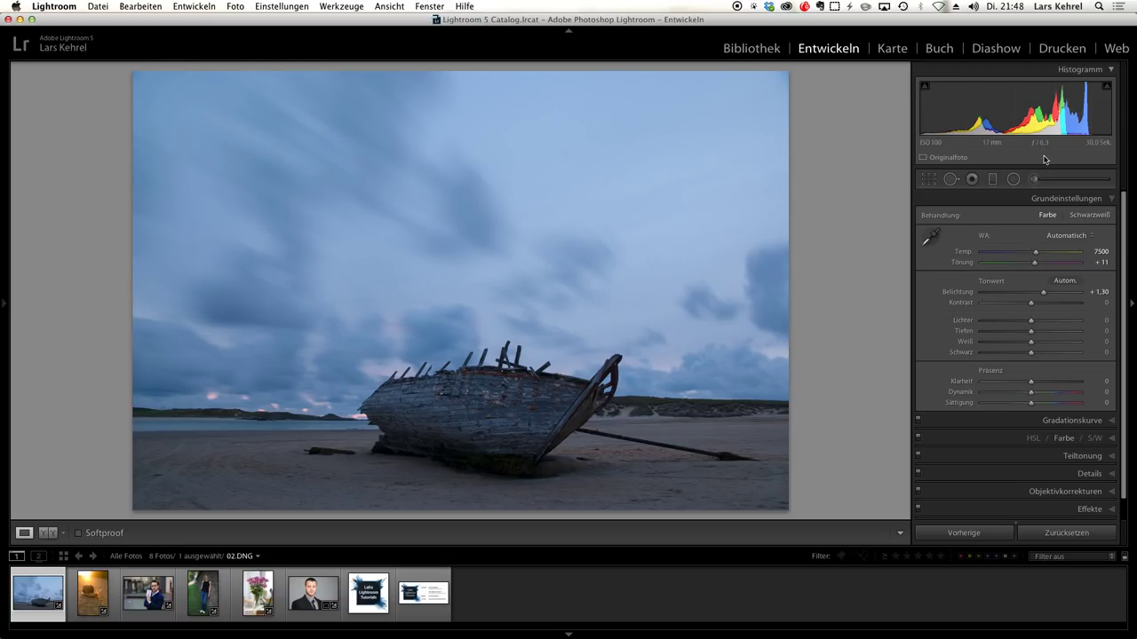
Cool the boat photo's temperature to about 6236, then advance to the snail photo
click(1022, 255)
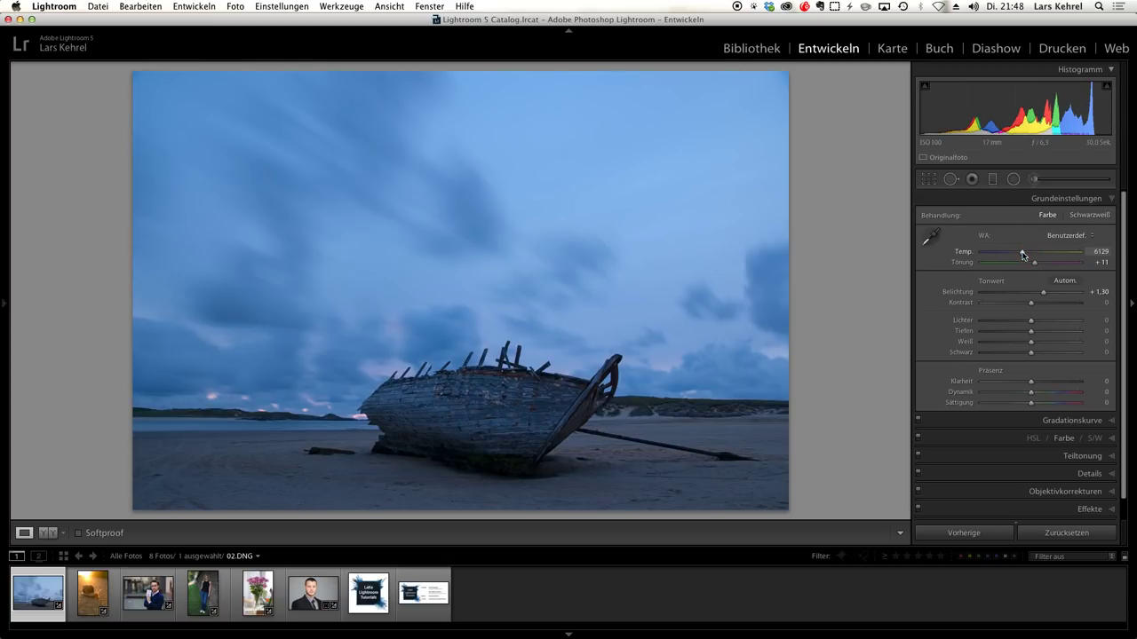
drag(1021, 255, 1019, 254)
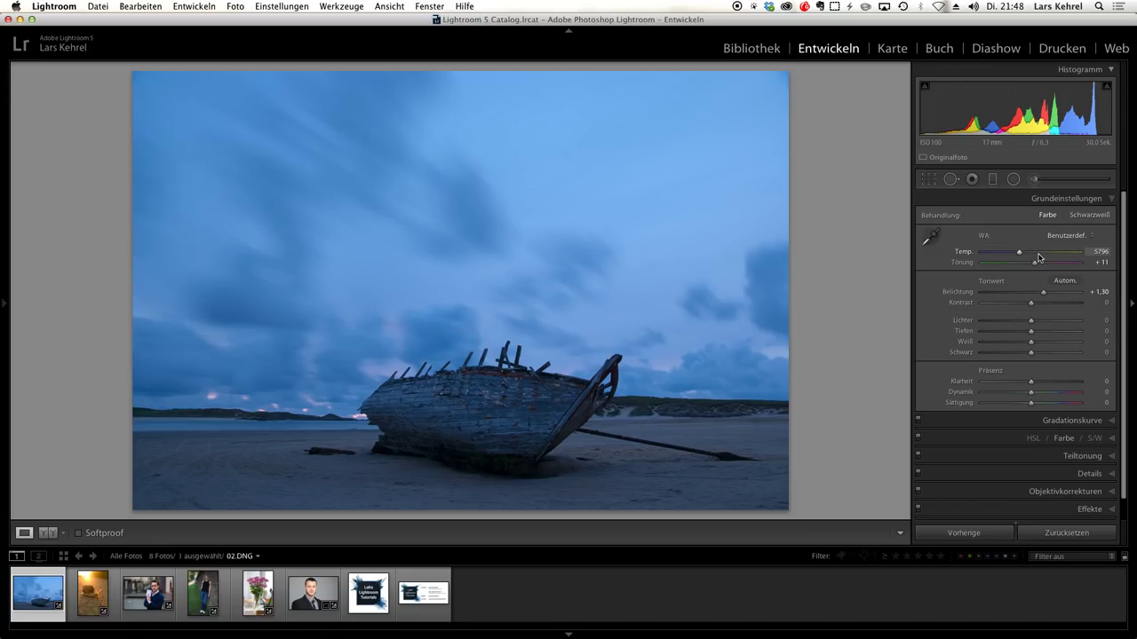
mouse_move(1037, 257)
mouse_down()
mouse_move(1067, 257)
mouse_move(1055, 261)
mouse_up()
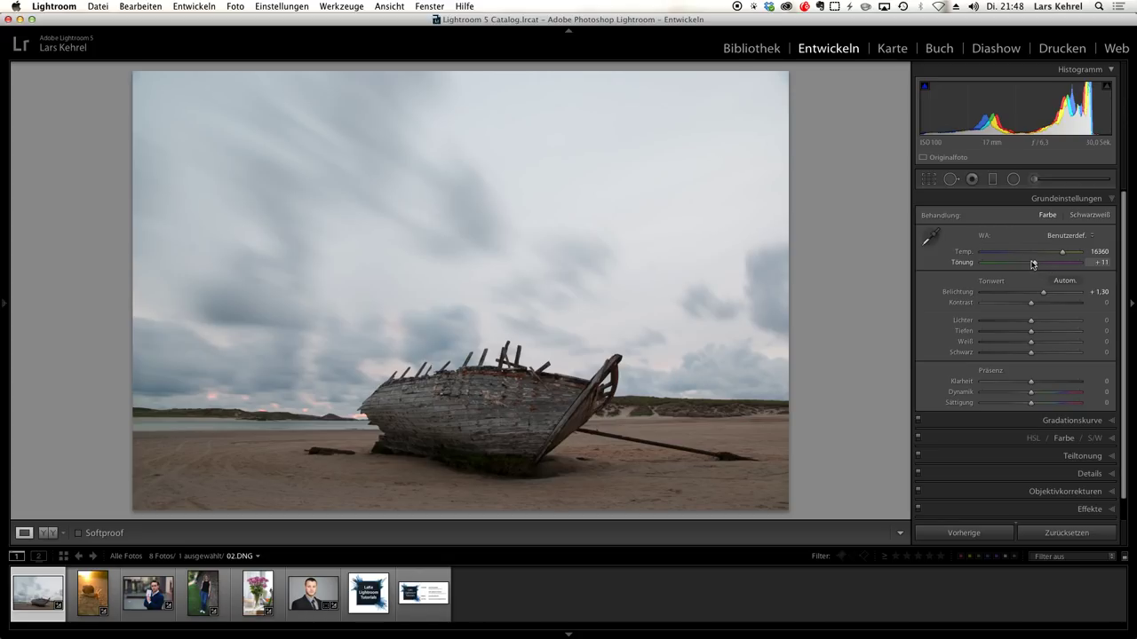
click(1015, 256)
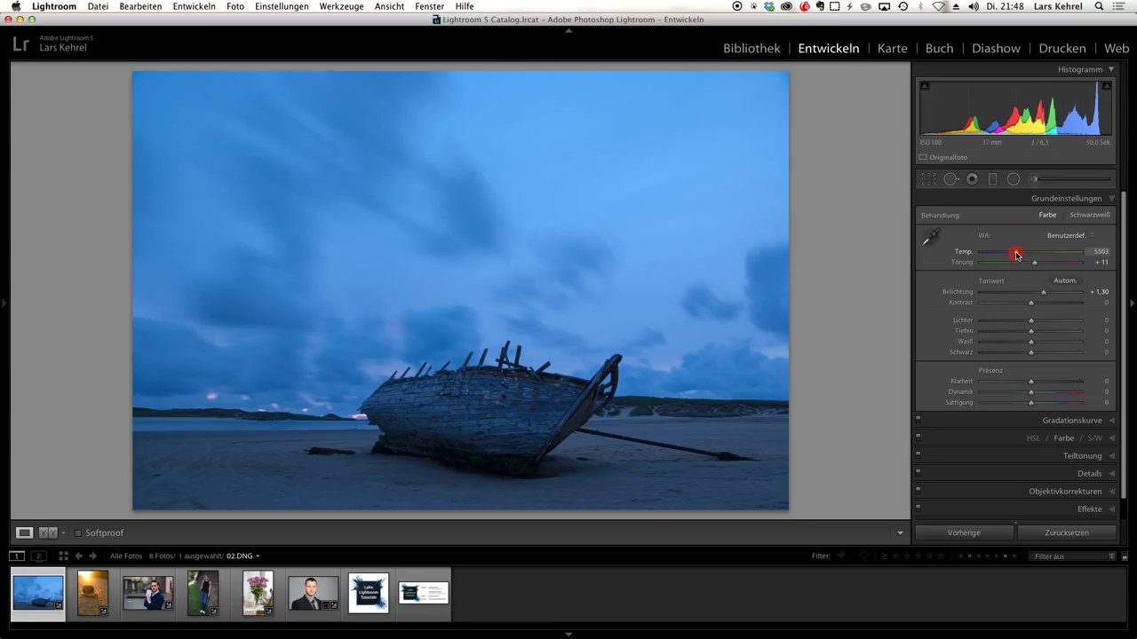
drag(1017, 256, 1024, 254)
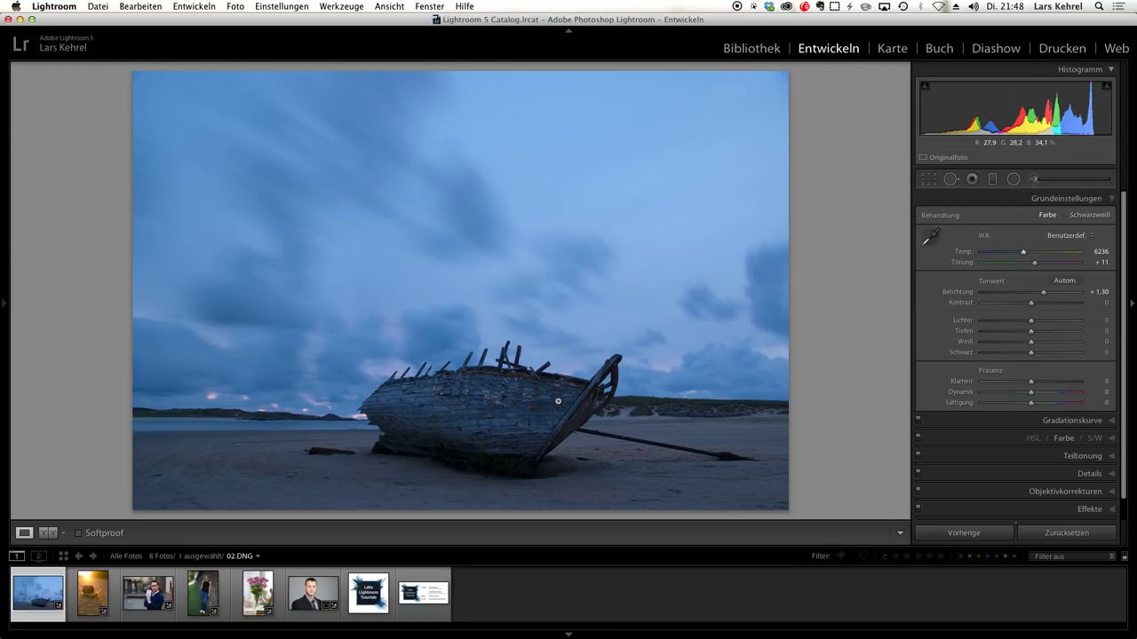
key(Right)
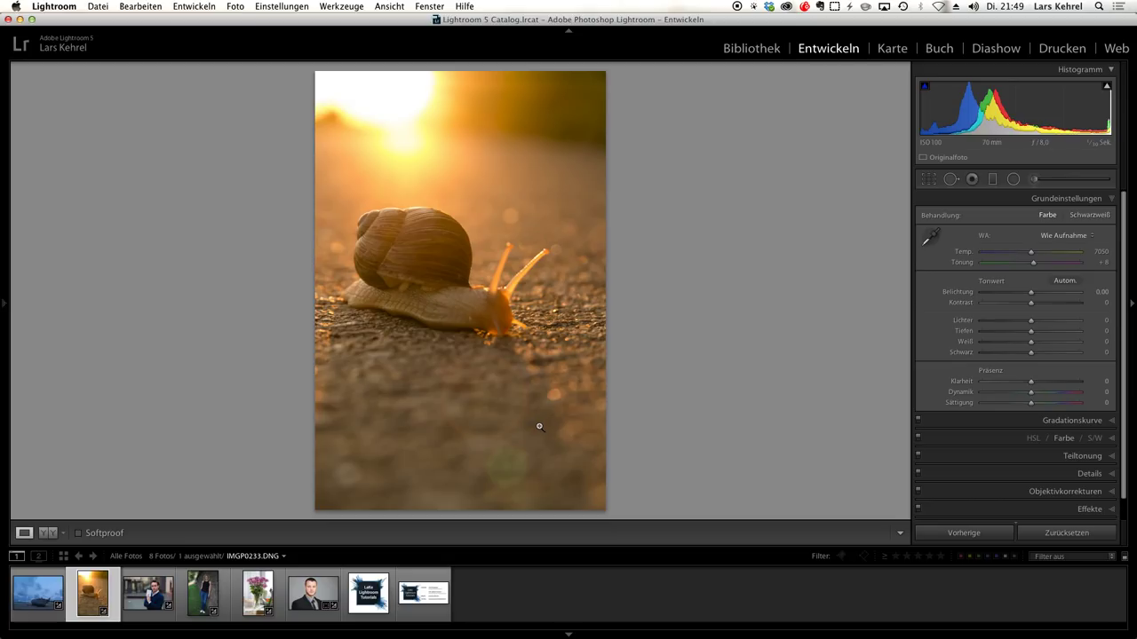
Apply Auto White Balance to the snail photo and set Temp to about 4329
key(shift+super+u)
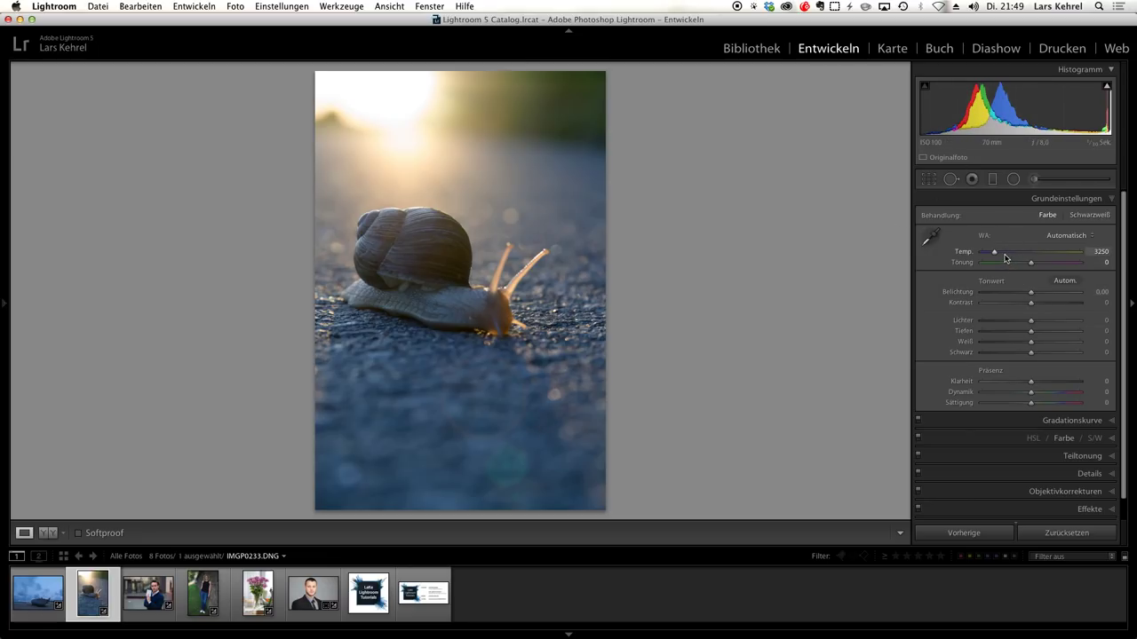
drag(996, 255, 1007, 255)
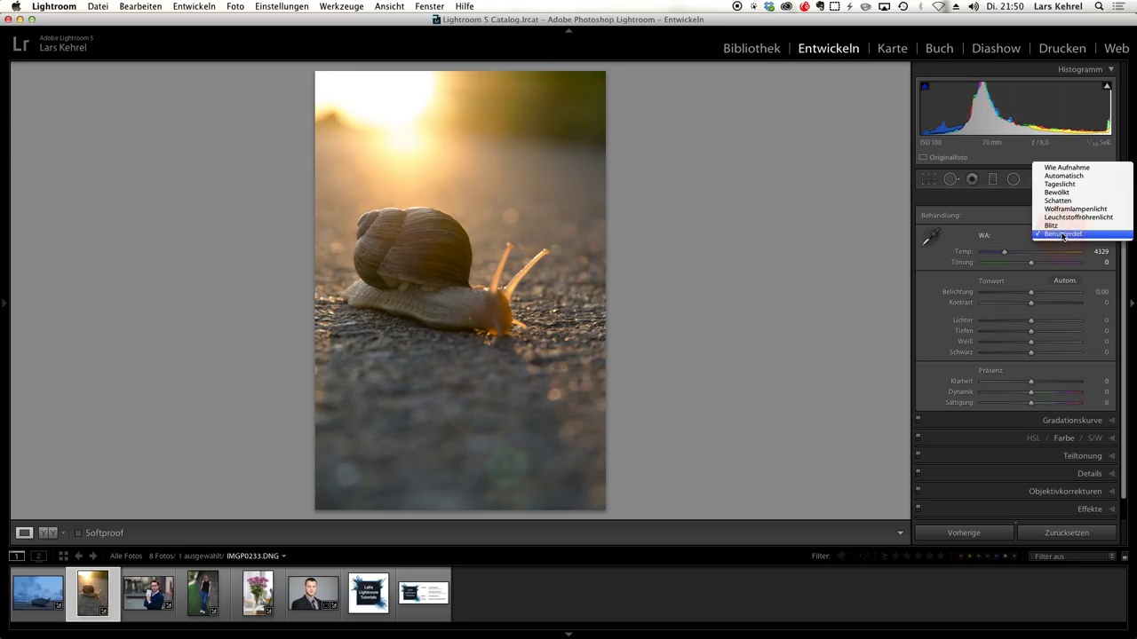
Reset the snail photo's white balance to As Shot, then fine-tune to Temp 6696, Tint +15
click(1069, 236)
click(1066, 167)
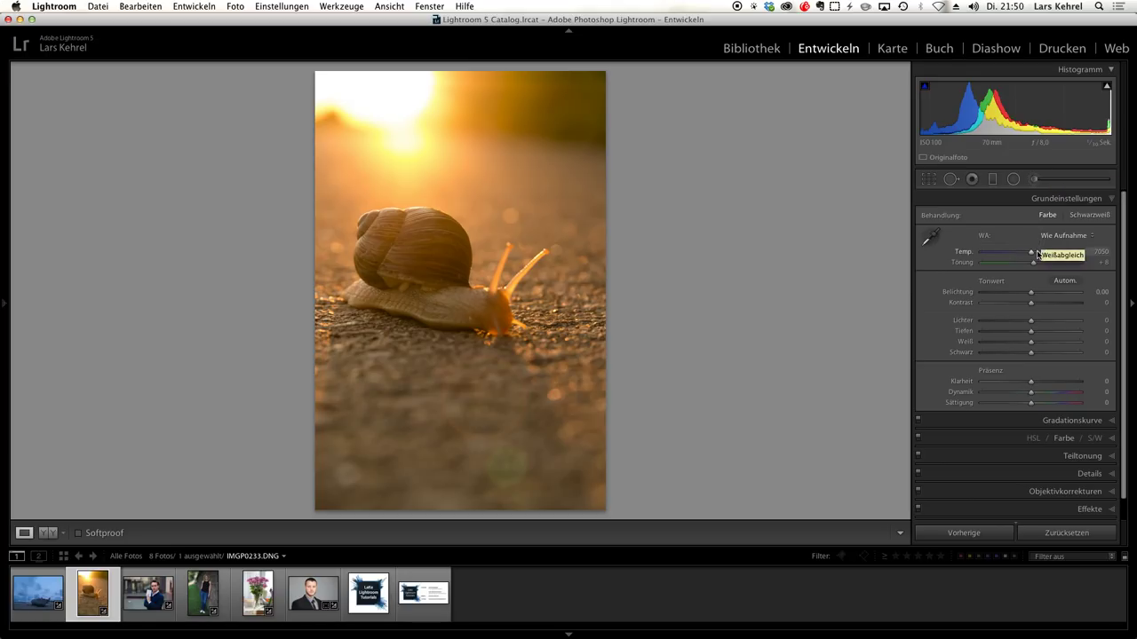
drag(1033, 263, 1032, 259)
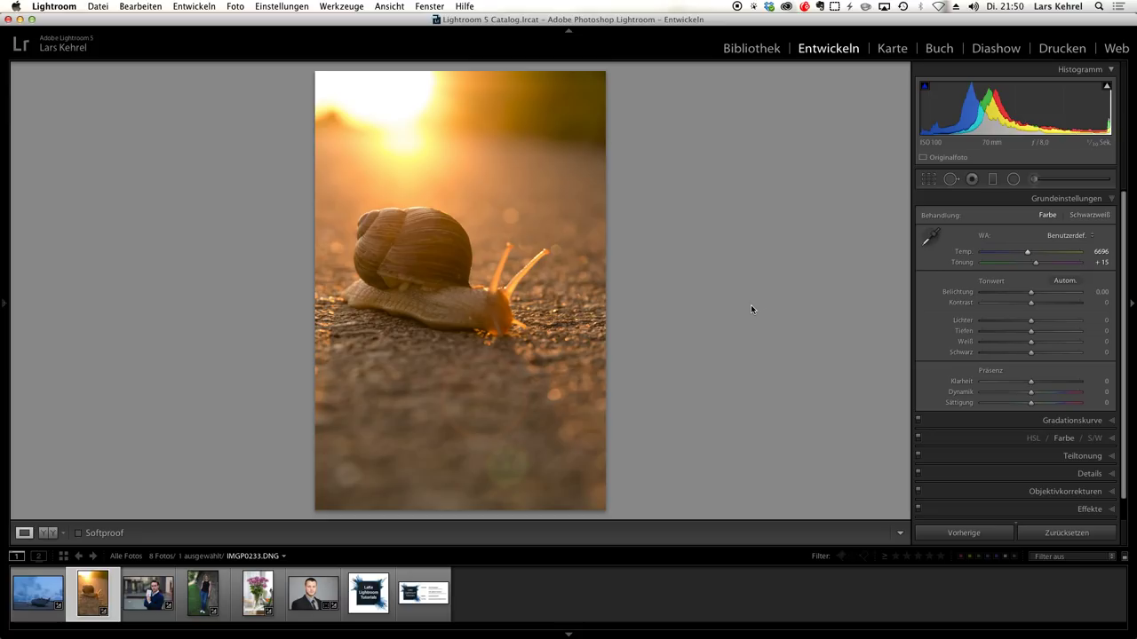
key(shift+super+u)
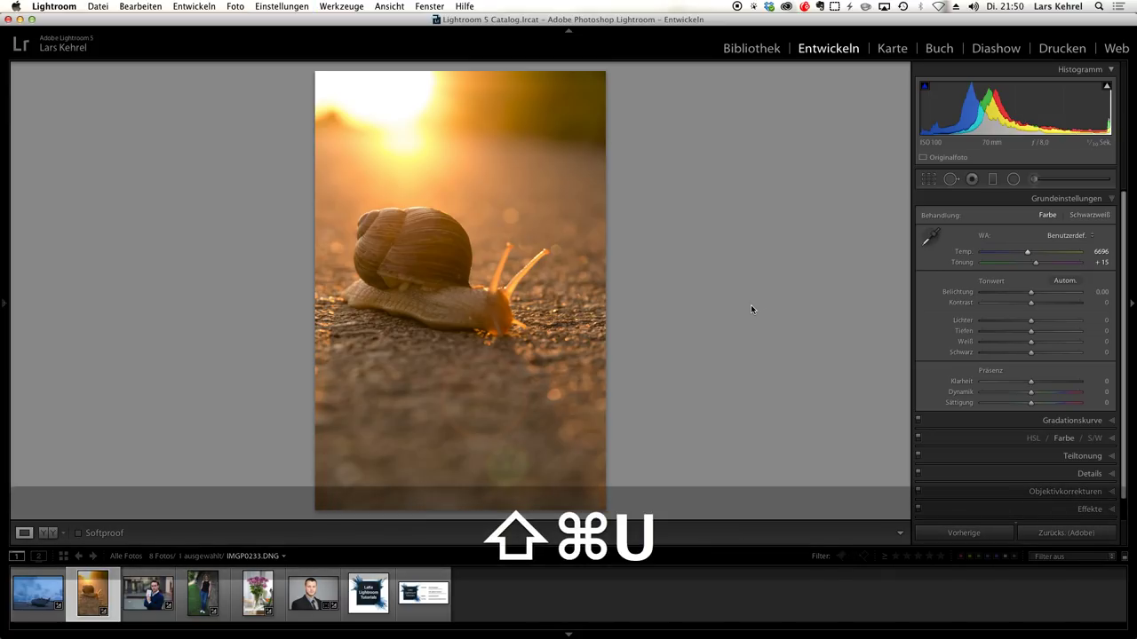
key(super+z)
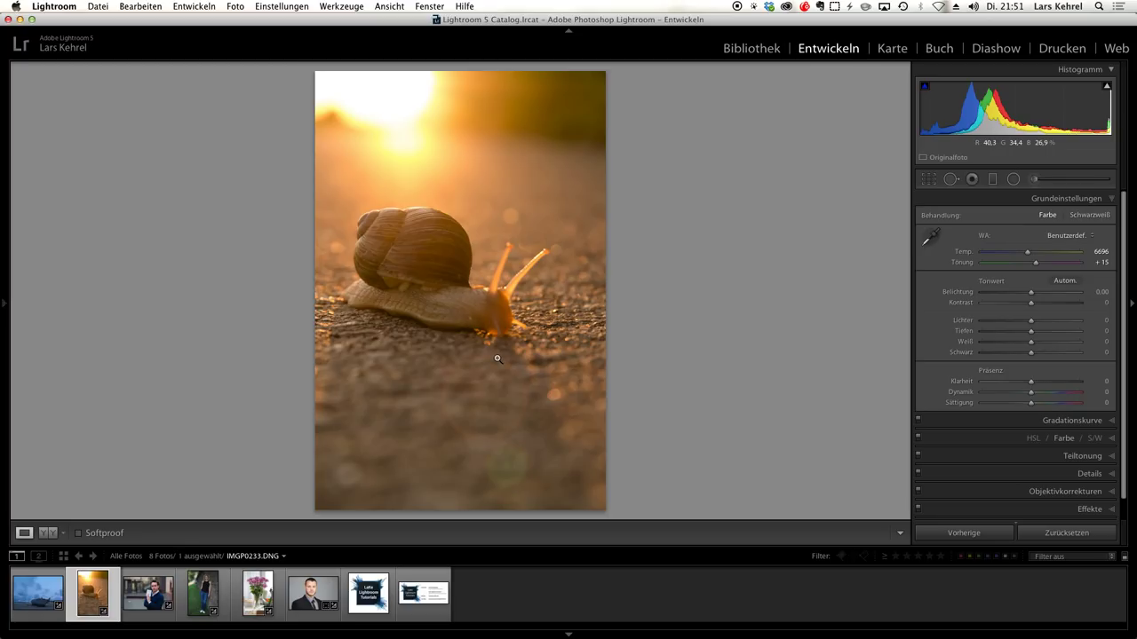
Open the pink flowers-in-vase photo and lower Temp to about 4268, keeping tint +18
click(259, 591)
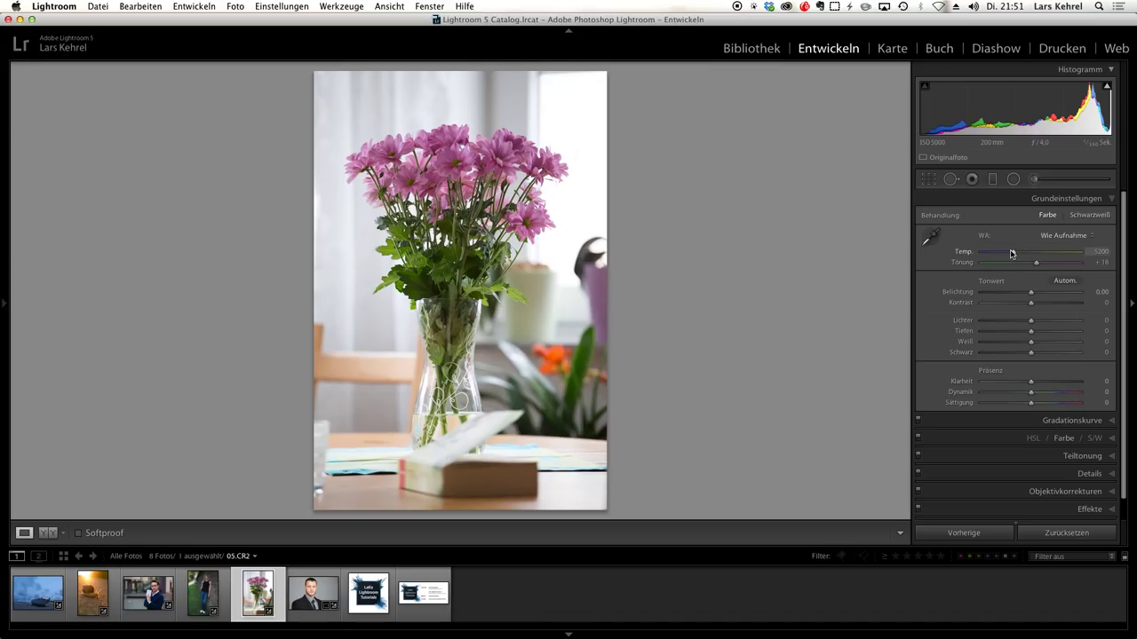
drag(1008, 256, 1001, 255)
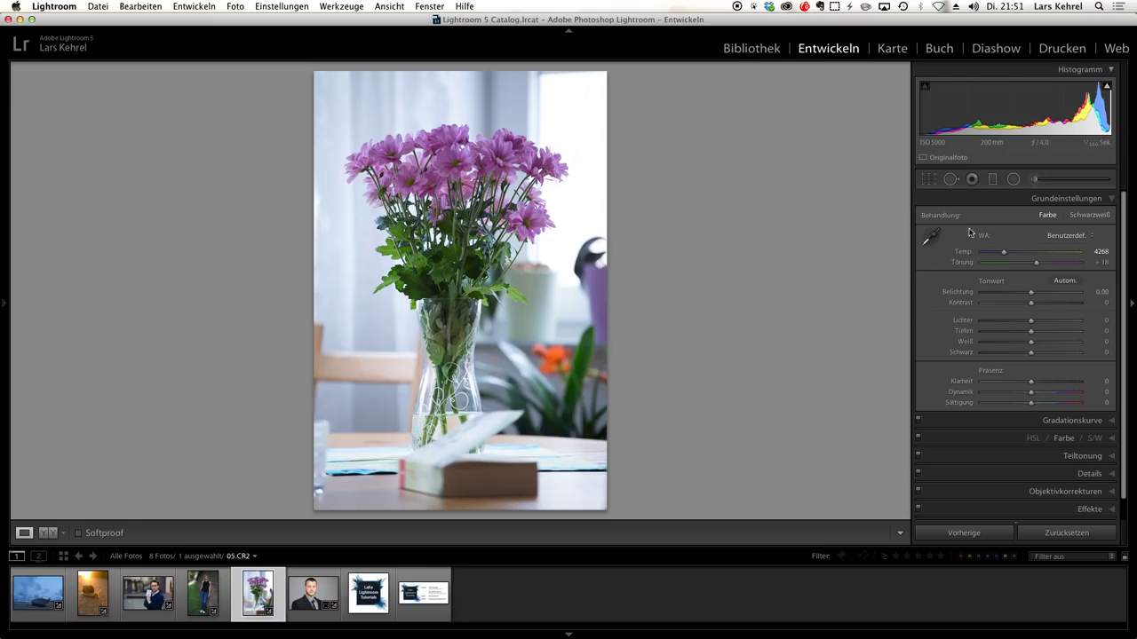
Swing the flower photo's Temp between cool and warm extremes, finishing at 8765 with tint +18
click(1004, 253)
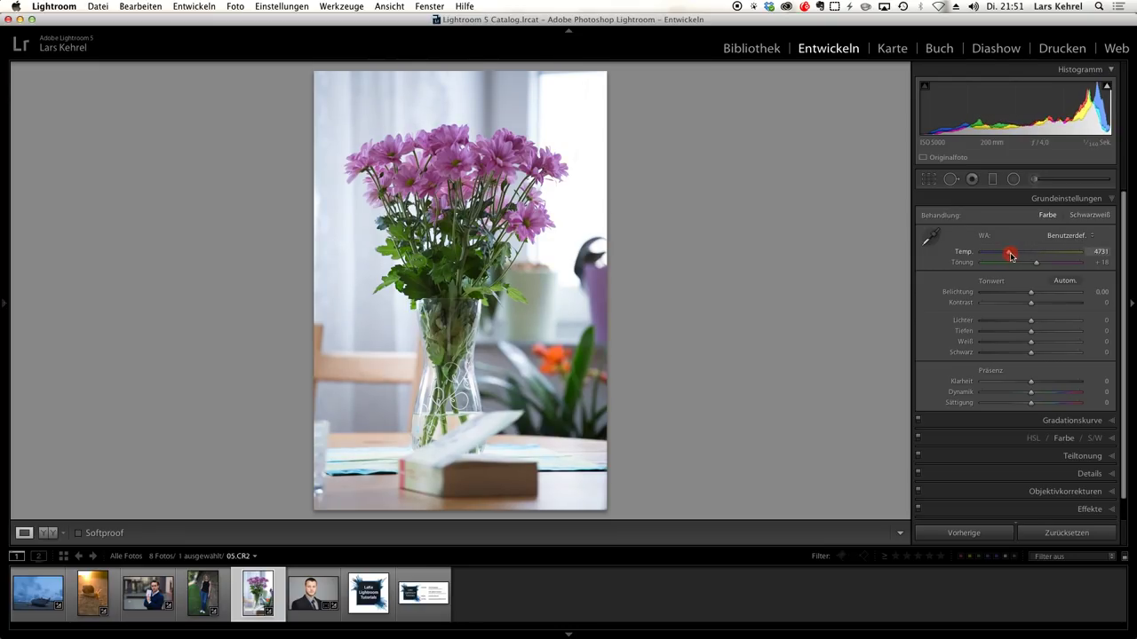
drag(1004, 253, 1051, 258)
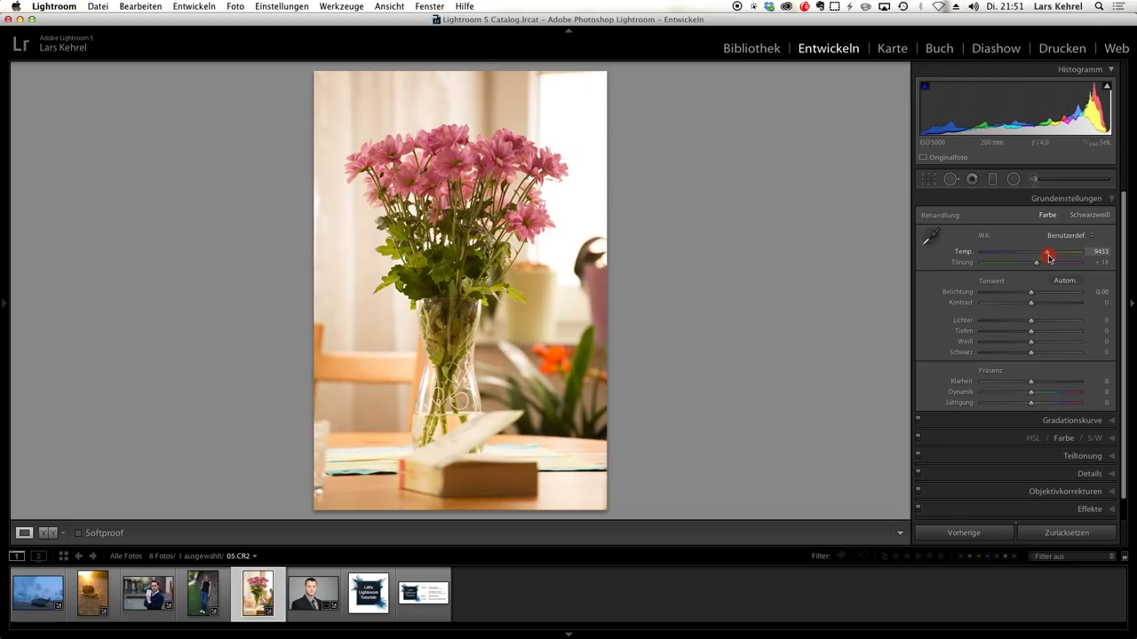
drag(1051, 257, 1004, 256)
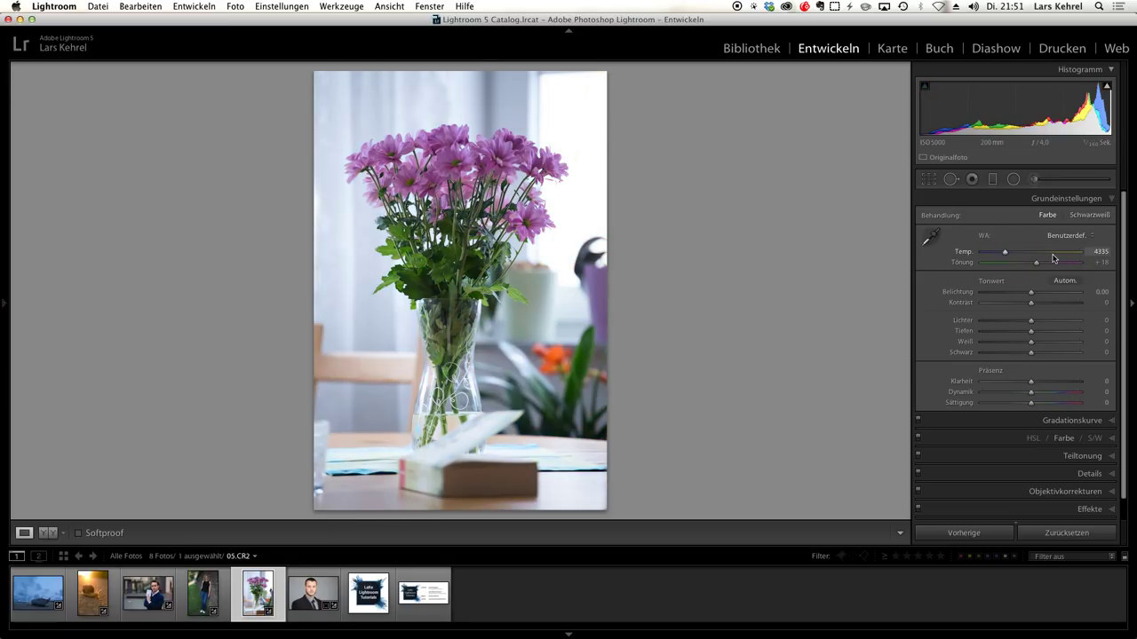
click(1052, 254)
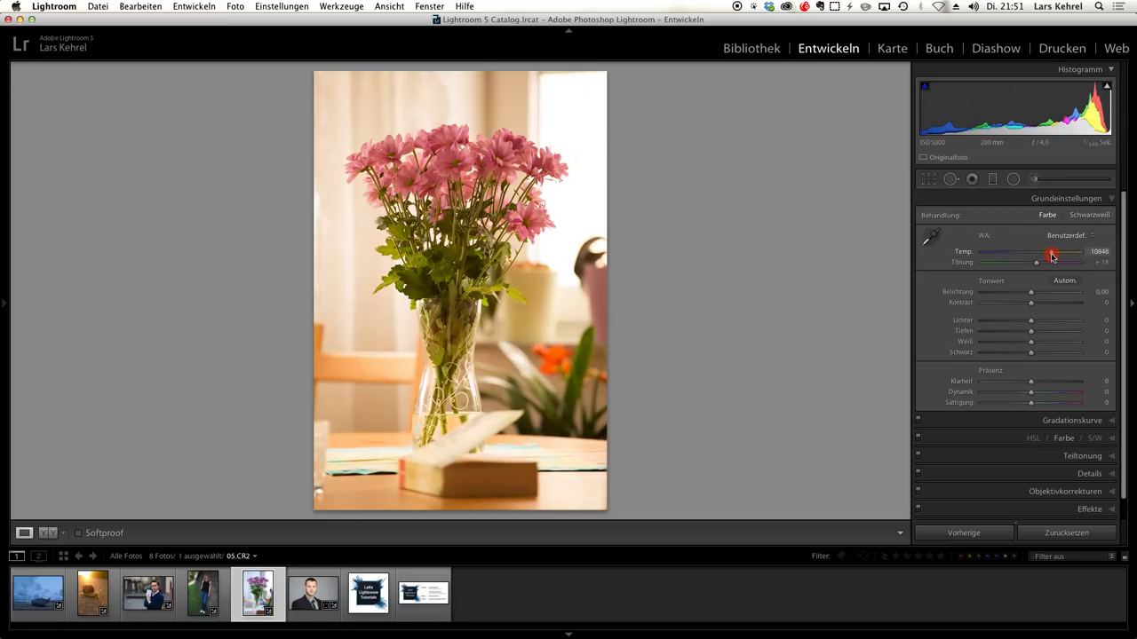
click(1004, 256)
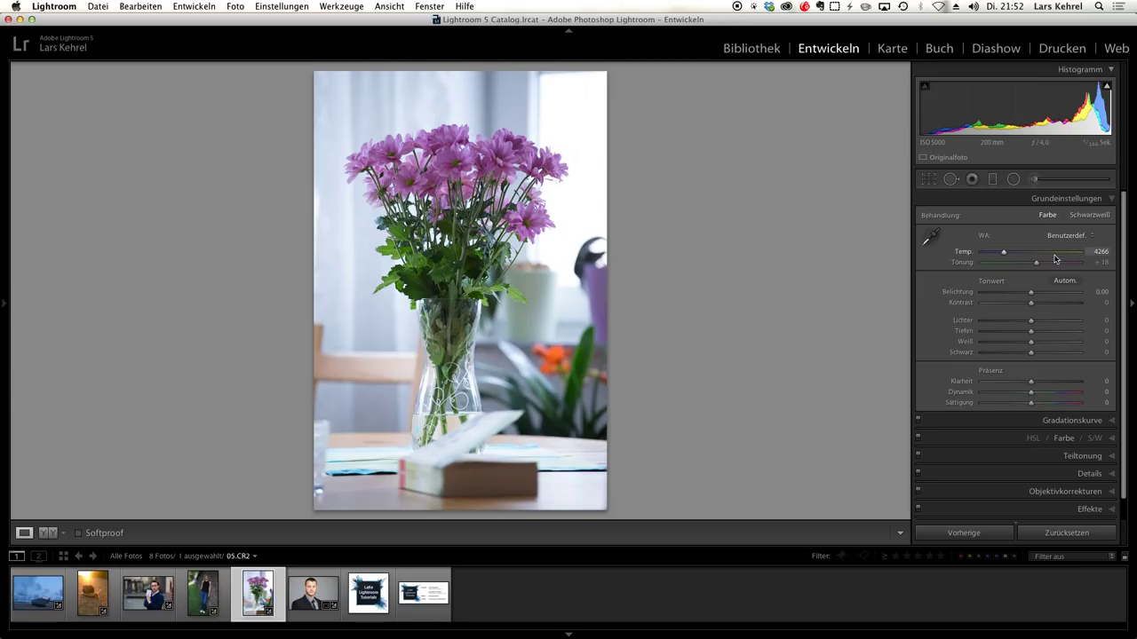
click(1052, 254)
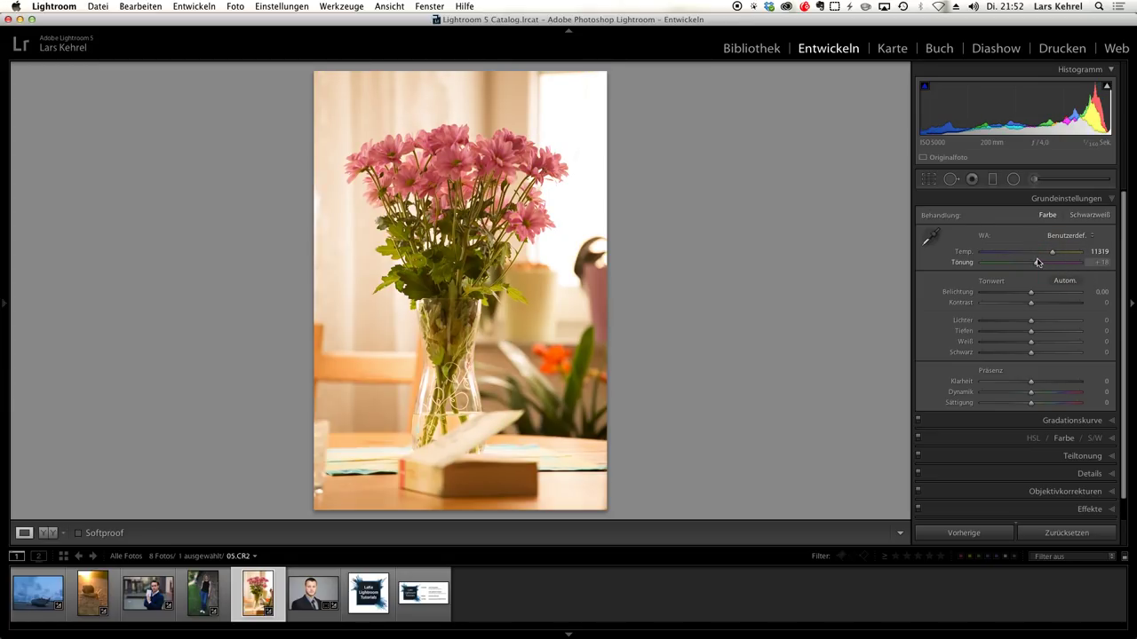
click(1042, 255)
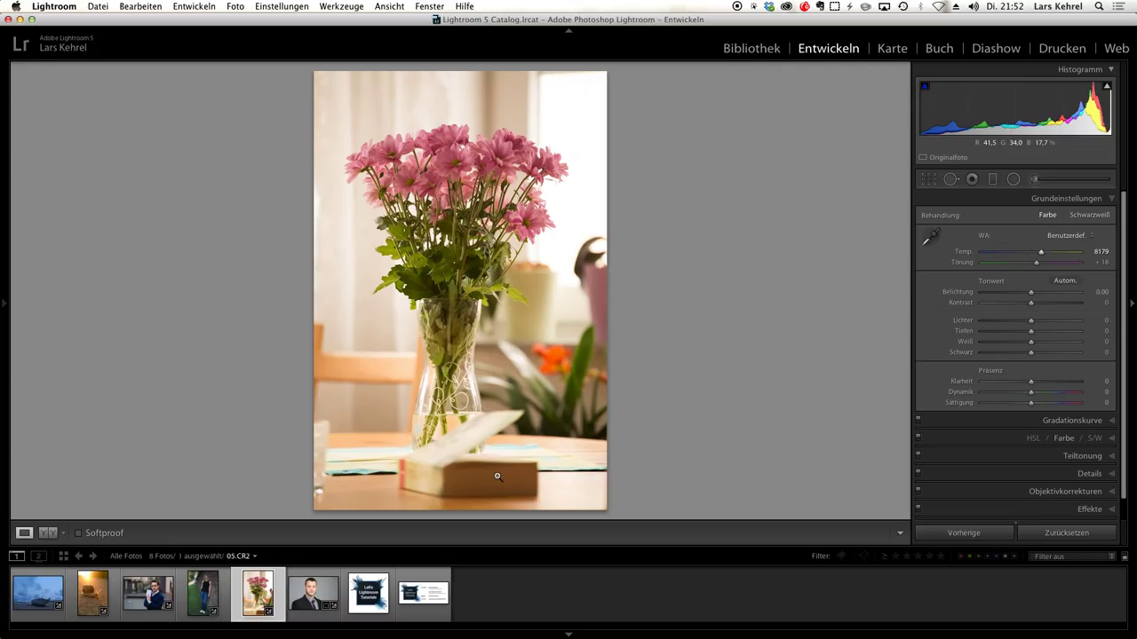
click(1011, 253)
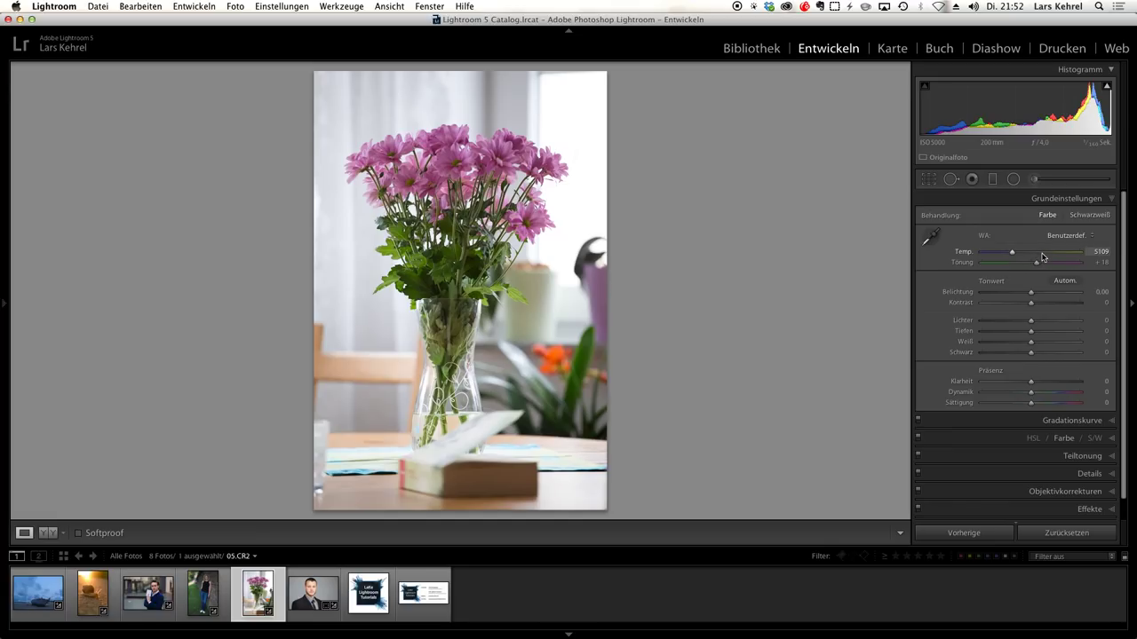
click(1043, 254)
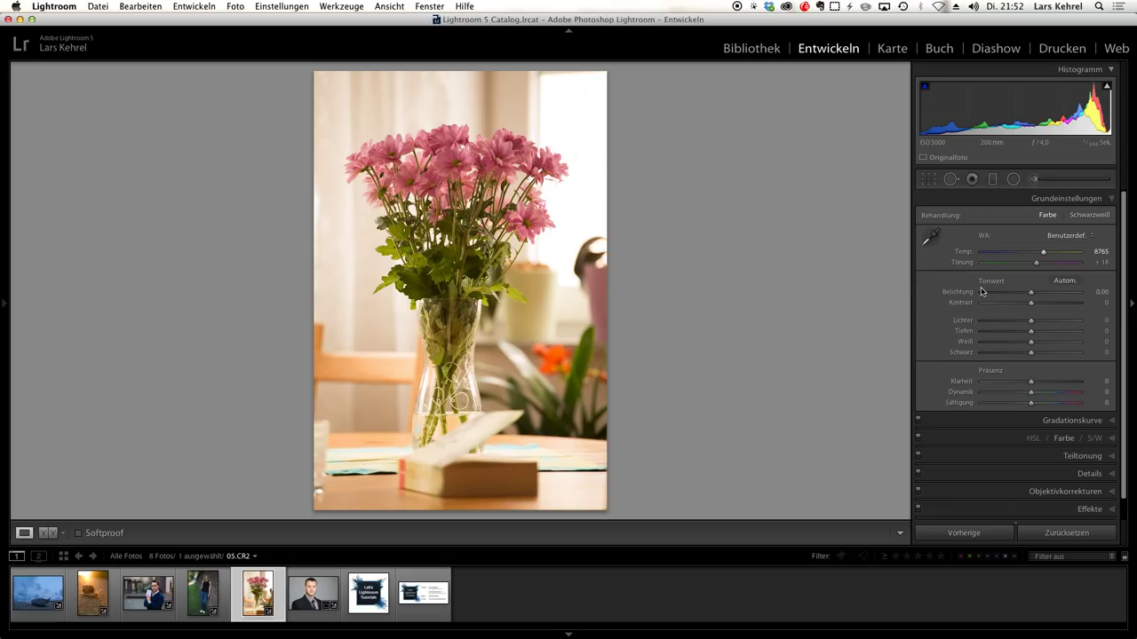
Try the Blitz and then the Tageslicht white balance presets on the flower photo
click(1070, 236)
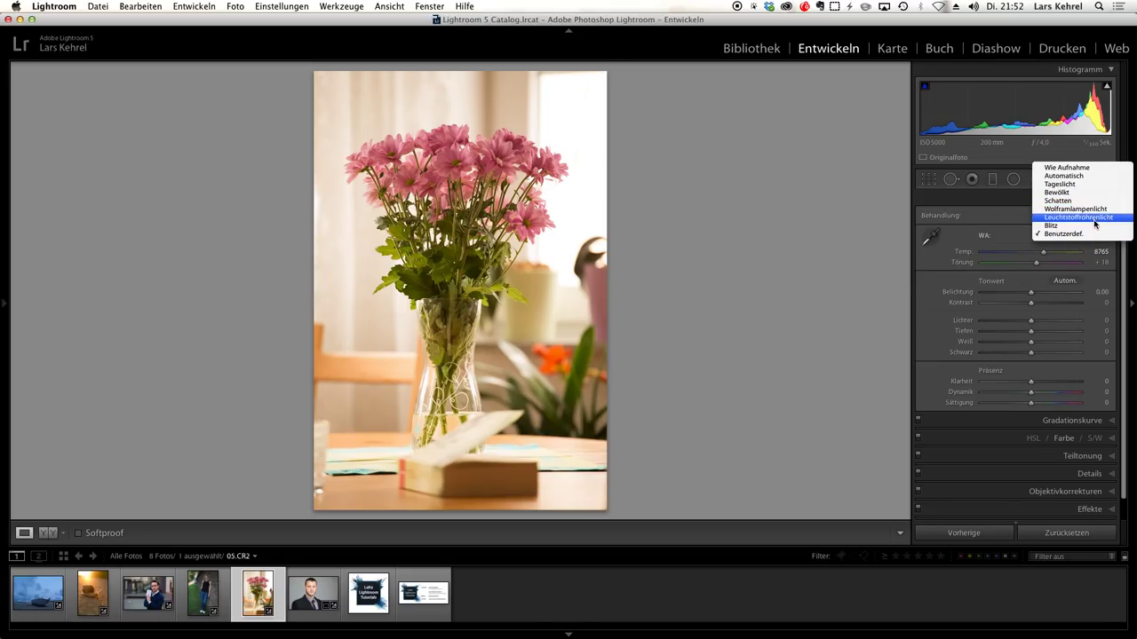
click(1092, 226)
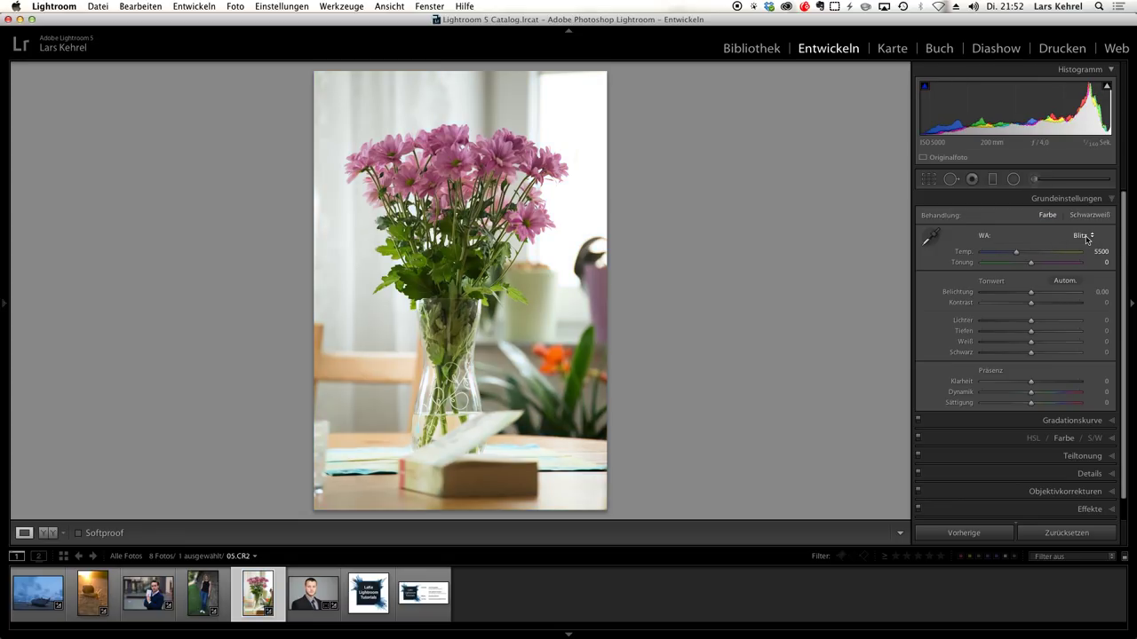
click(1085, 237)
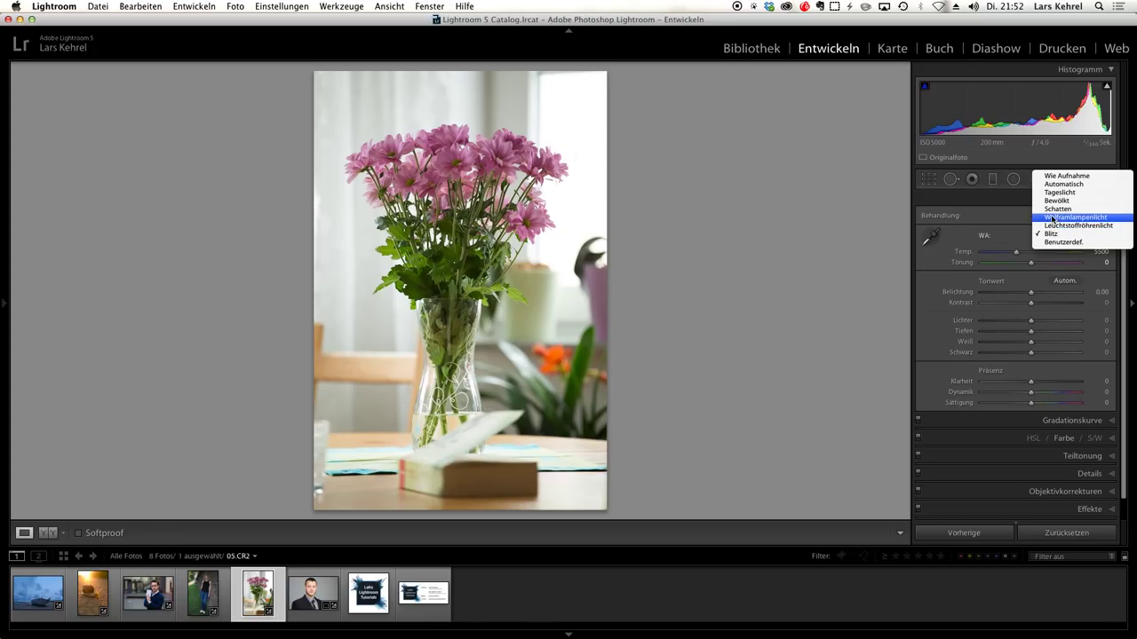
click(1062, 192)
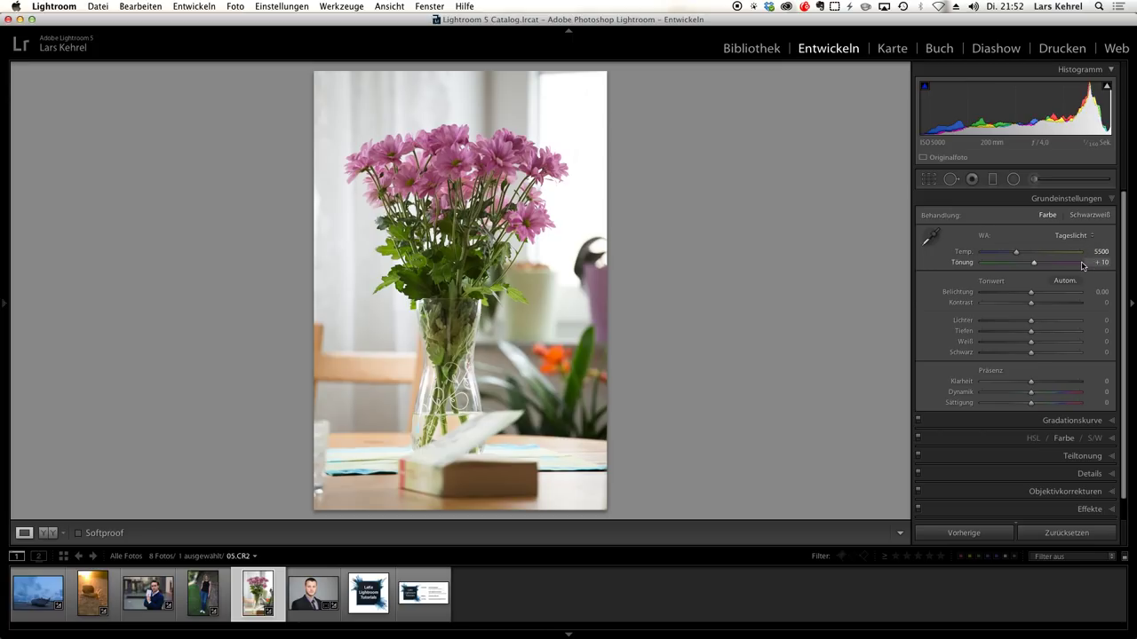
Return the white balance preset to Wie Aufnahme (Temp 5200, Tint +18)
click(1069, 237)
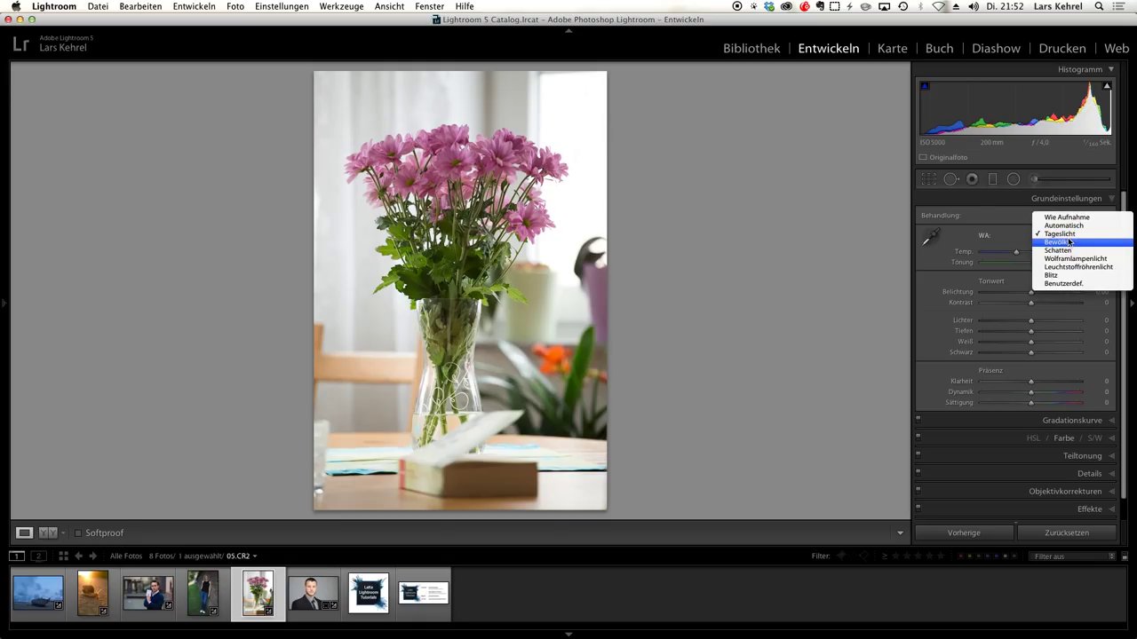
click(1069, 219)
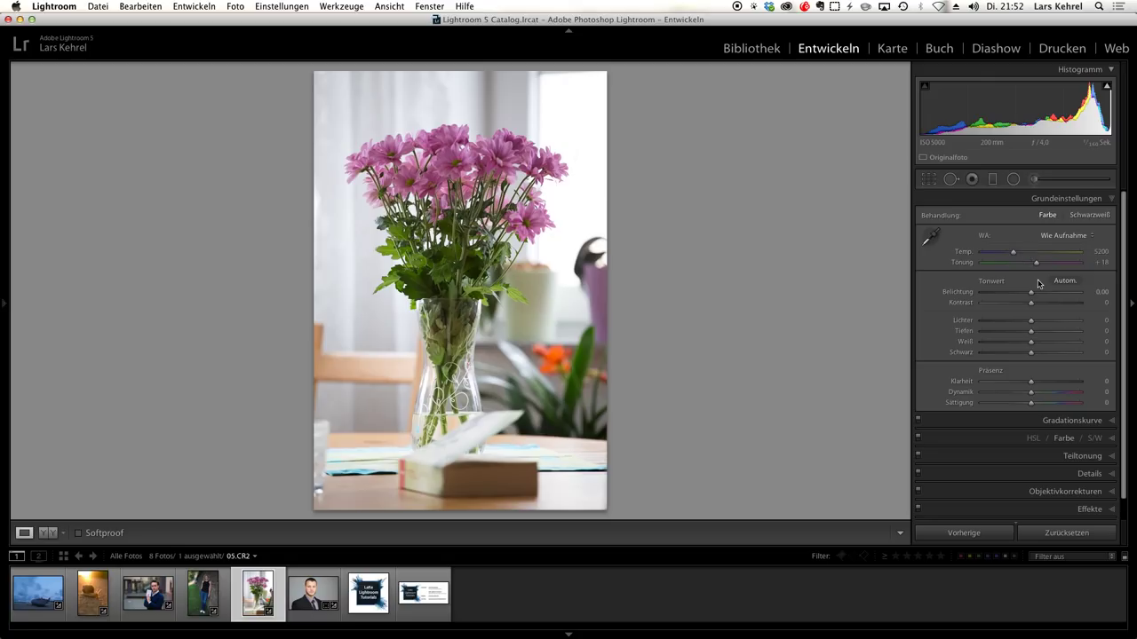
click(1054, 236)
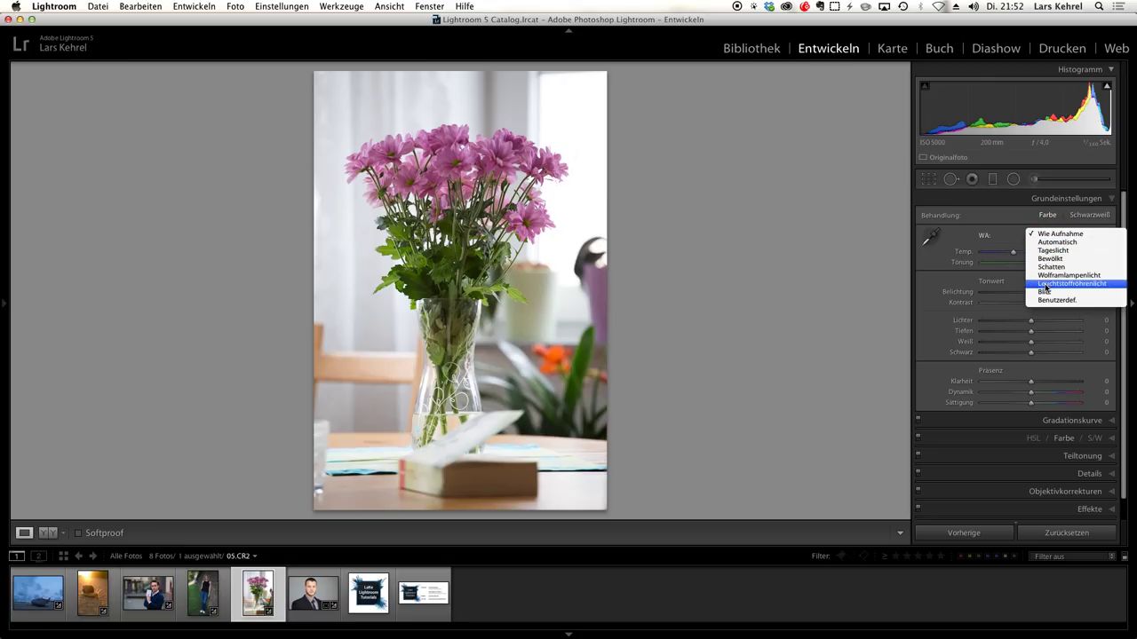
click(1046, 235)
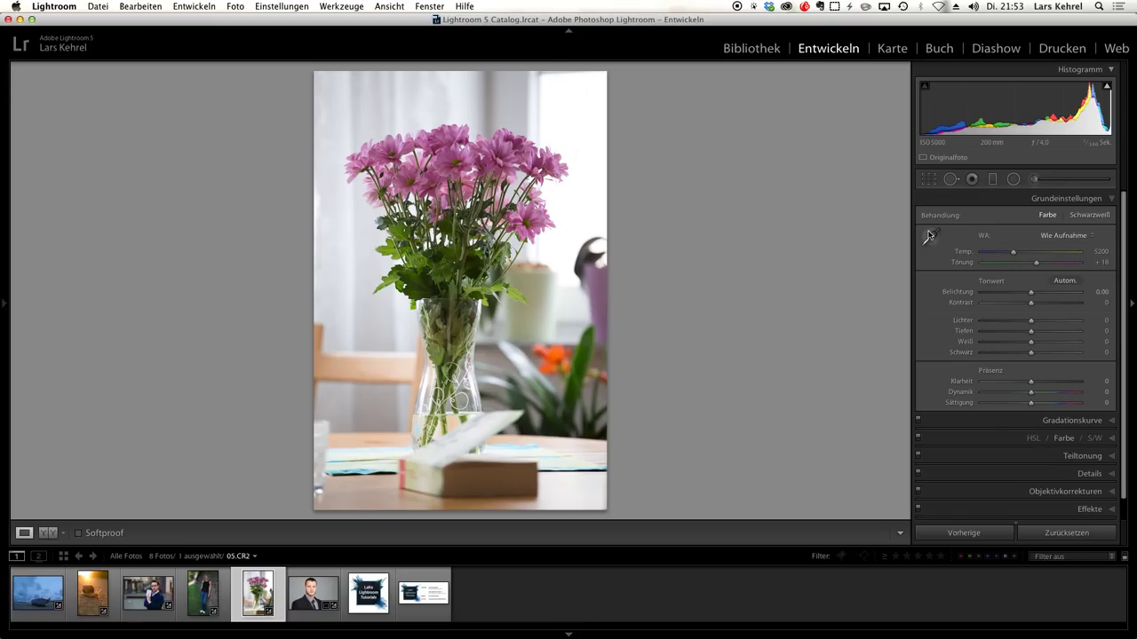
Sample the bright window with the WB eyedropper, lower Temp, and resample to reach Temp 5400, Tint +13
click(929, 237)
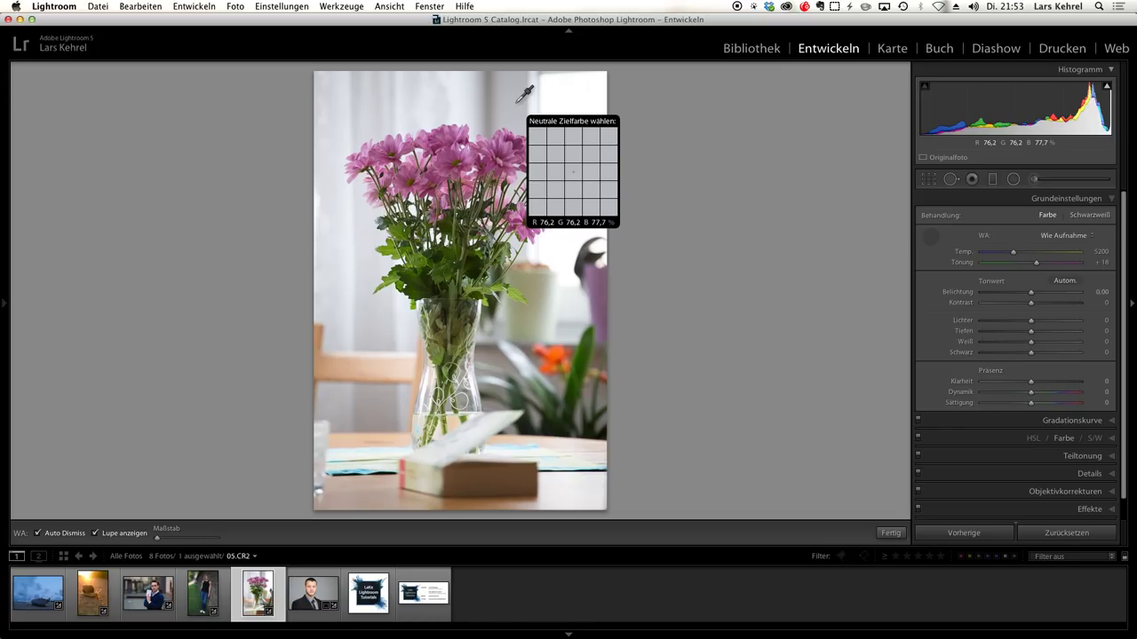
click(517, 103)
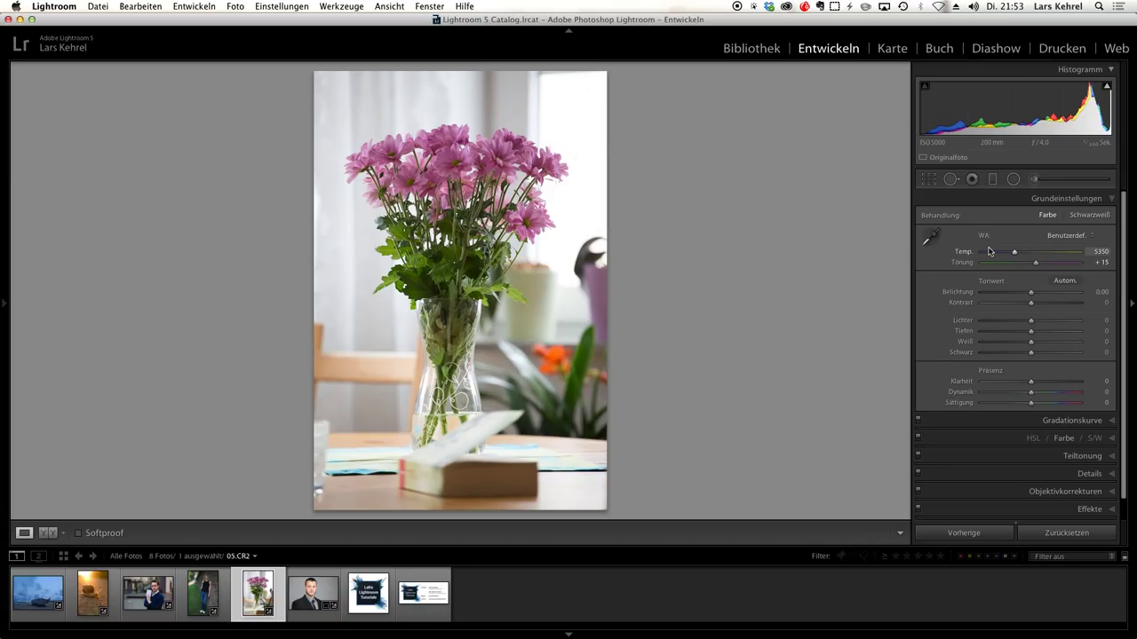
drag(1004, 256, 994, 256)
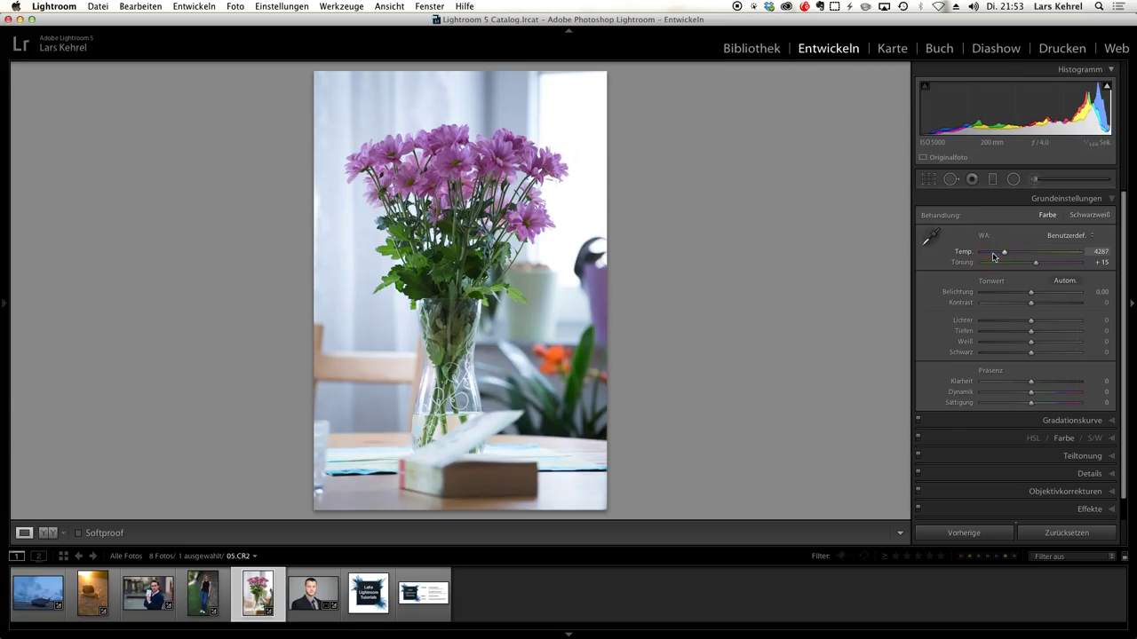
click(930, 237)
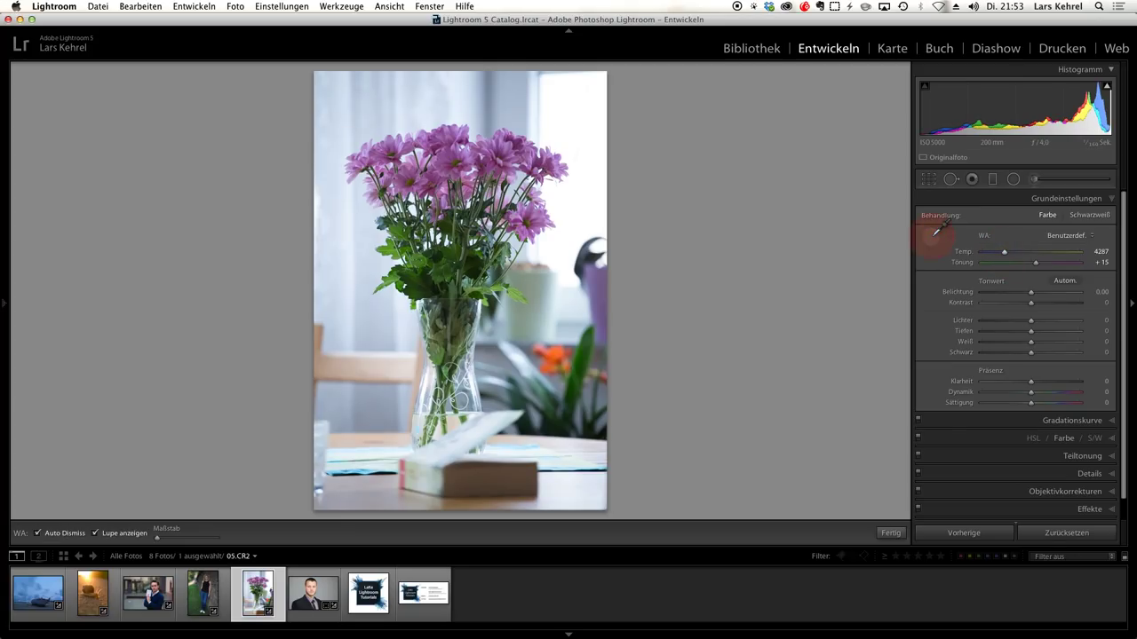
click(508, 105)
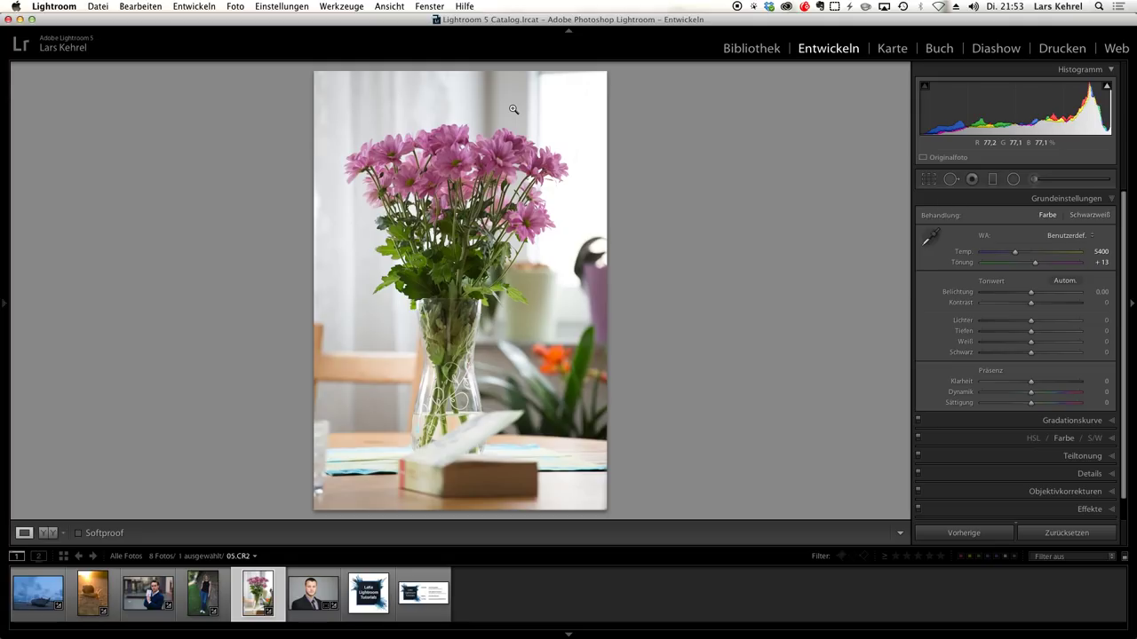
Warm Temp, then resample the window twice with the WB eyedropper, landing at Temp 5350, Tint +12
click(1032, 259)
click(930, 236)
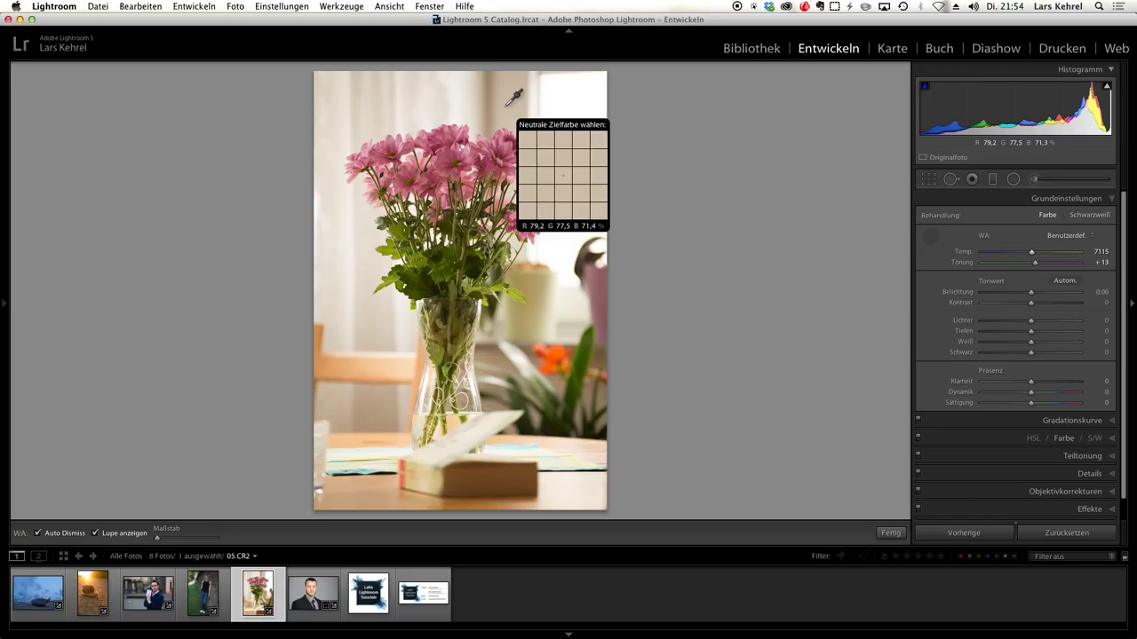
click(507, 104)
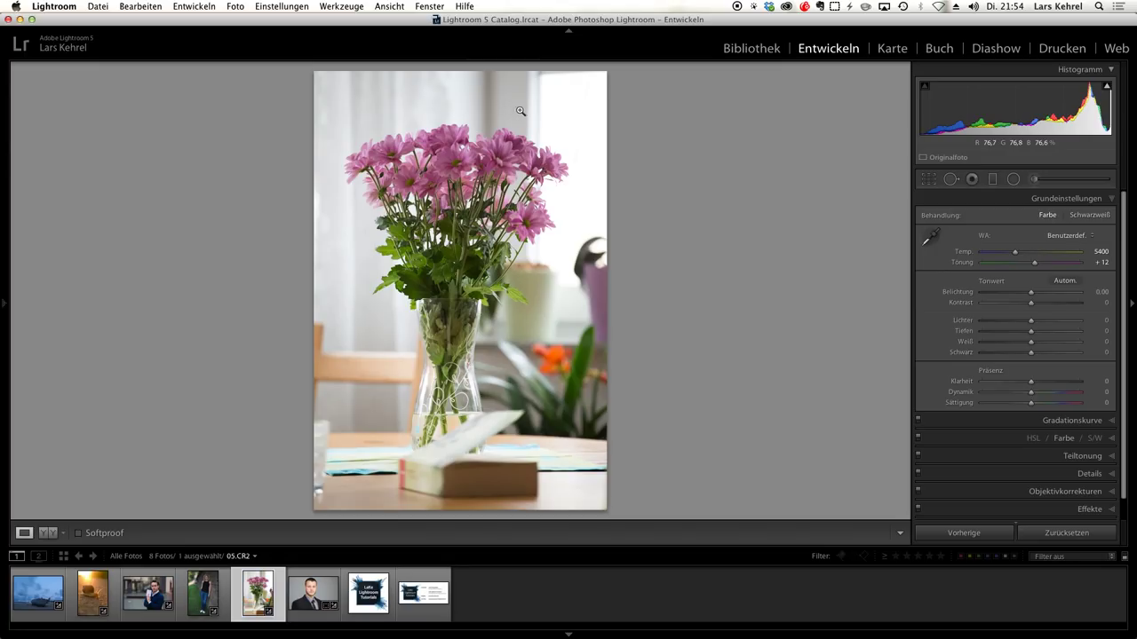
click(928, 238)
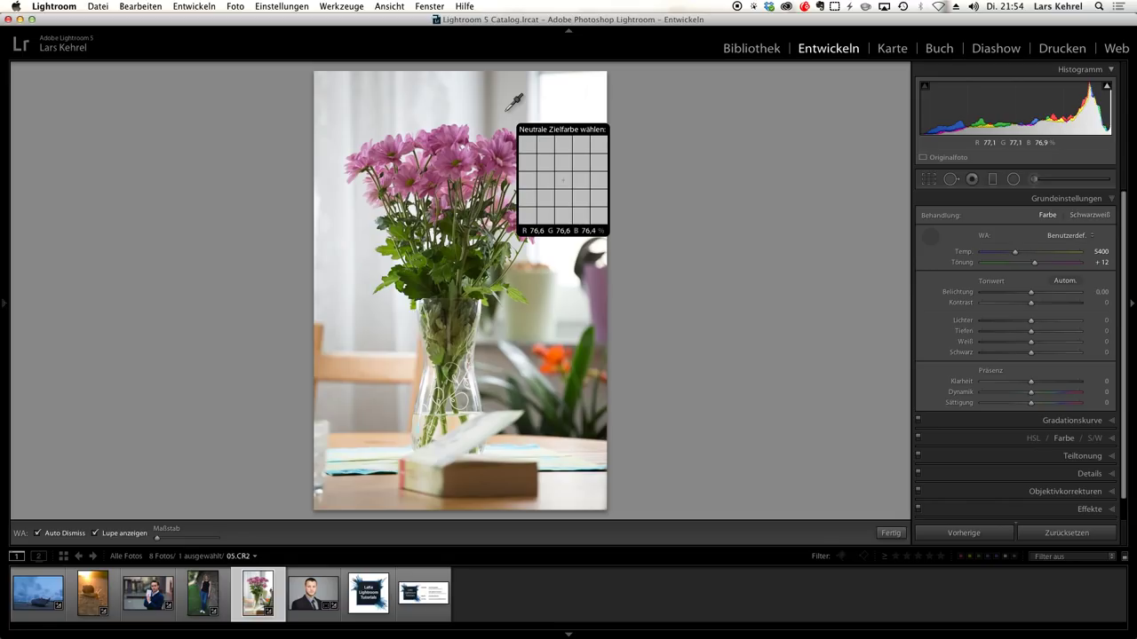
click(507, 110)
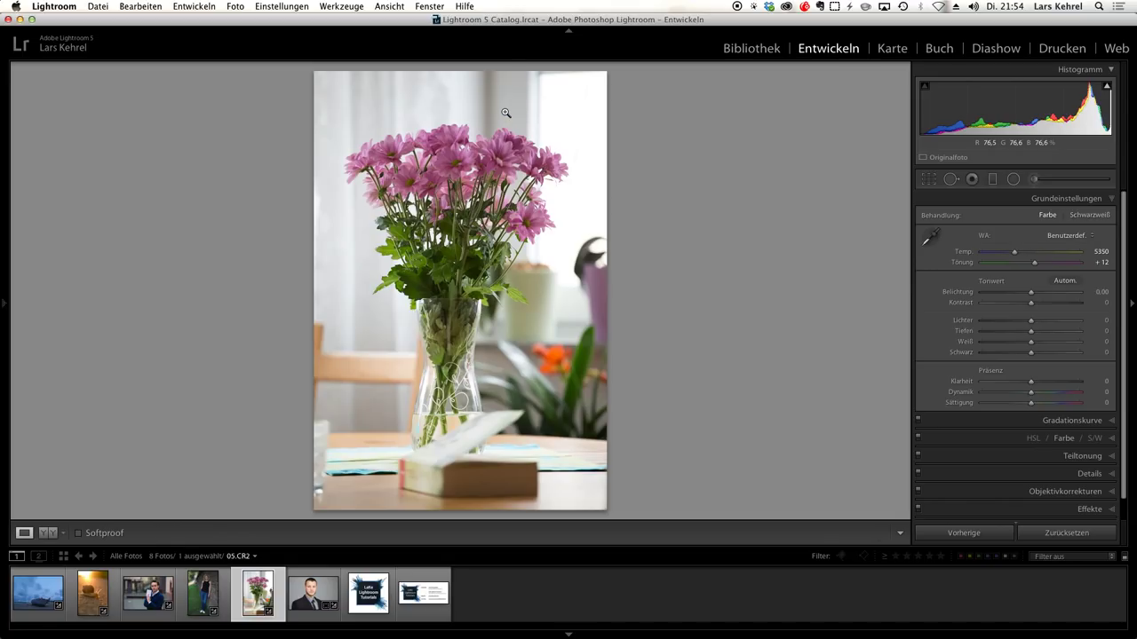
key(w)
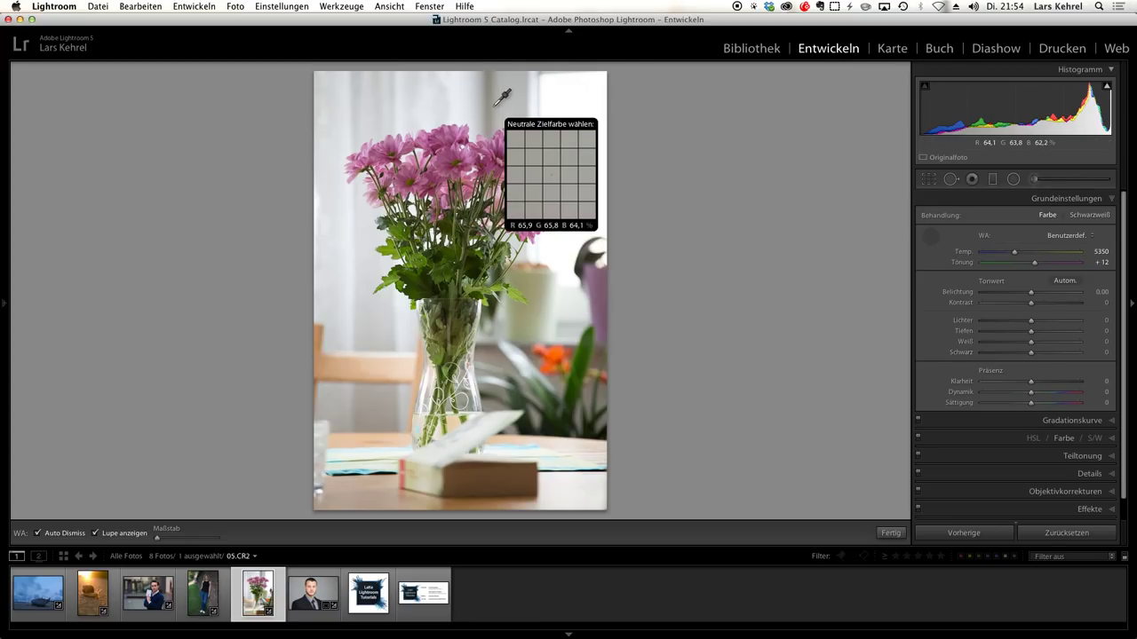
Put the picker away, collapse Grundeinstellungen and expand the Details panel
click(931, 236)
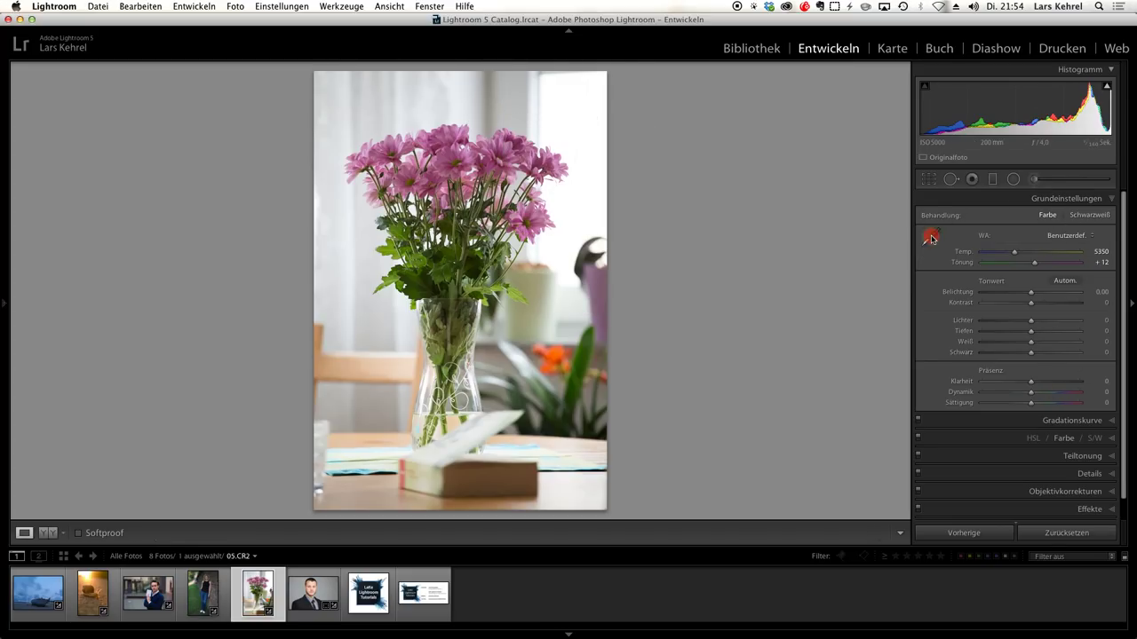
click(1094, 198)
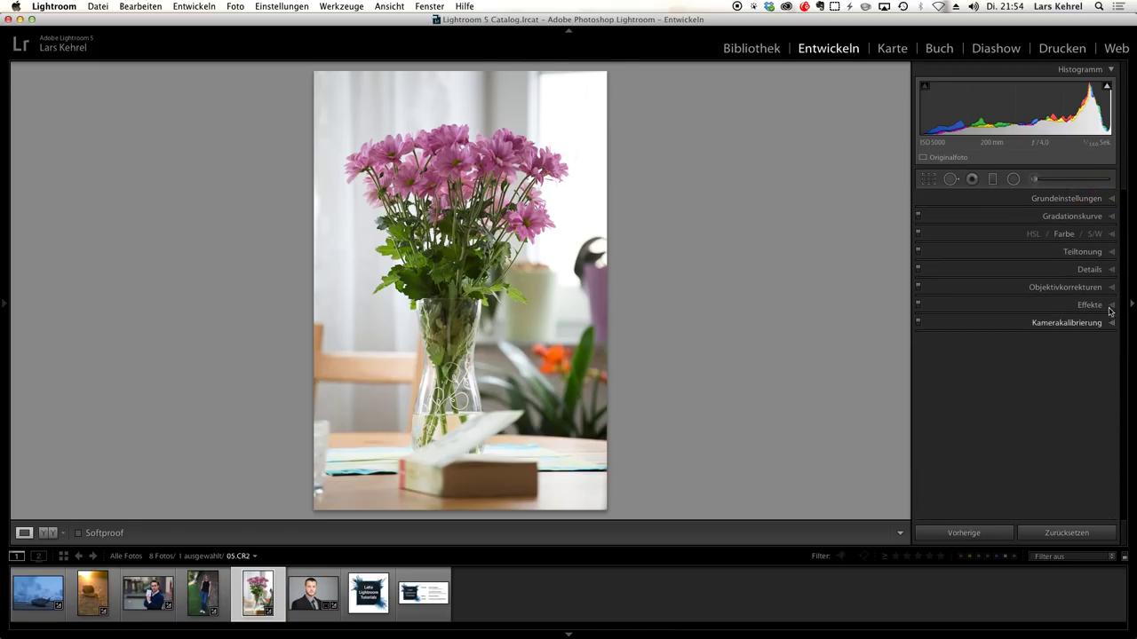
click(1093, 269)
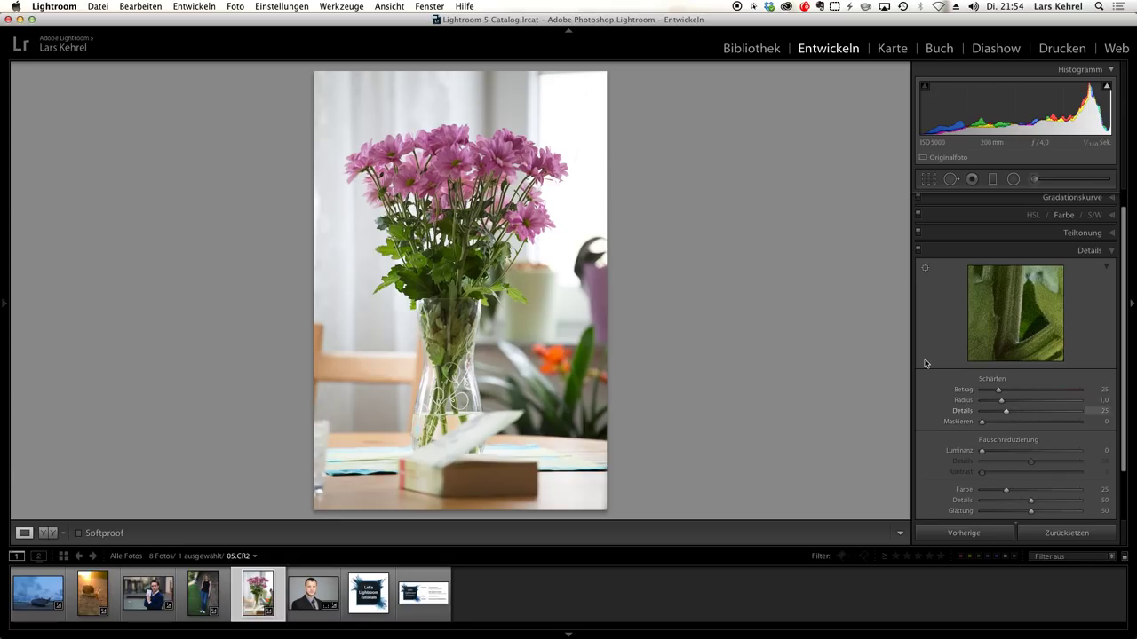
Sample a neutral spot near the vase with the W picker, giving Tint +15 at Temp 5350
key(w)
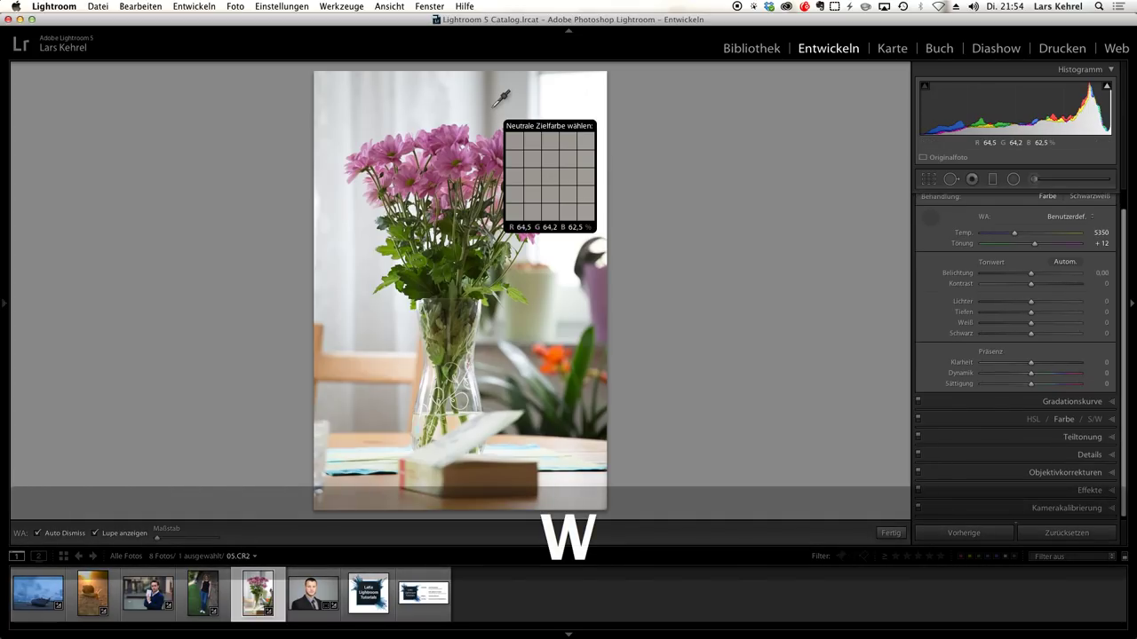
click(501, 108)
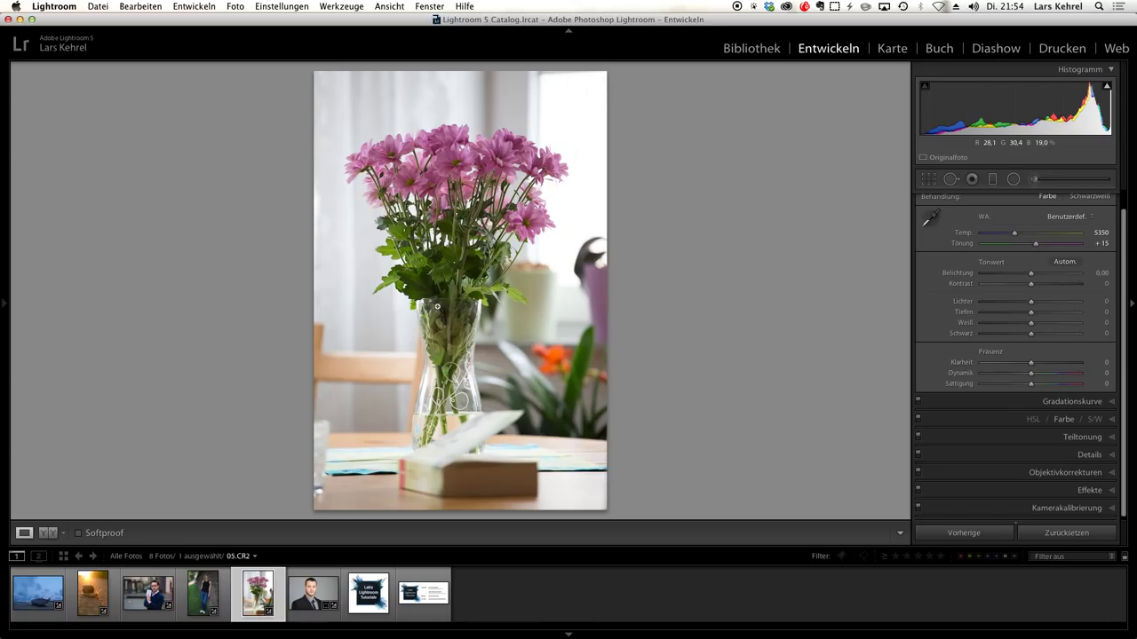
key(w)
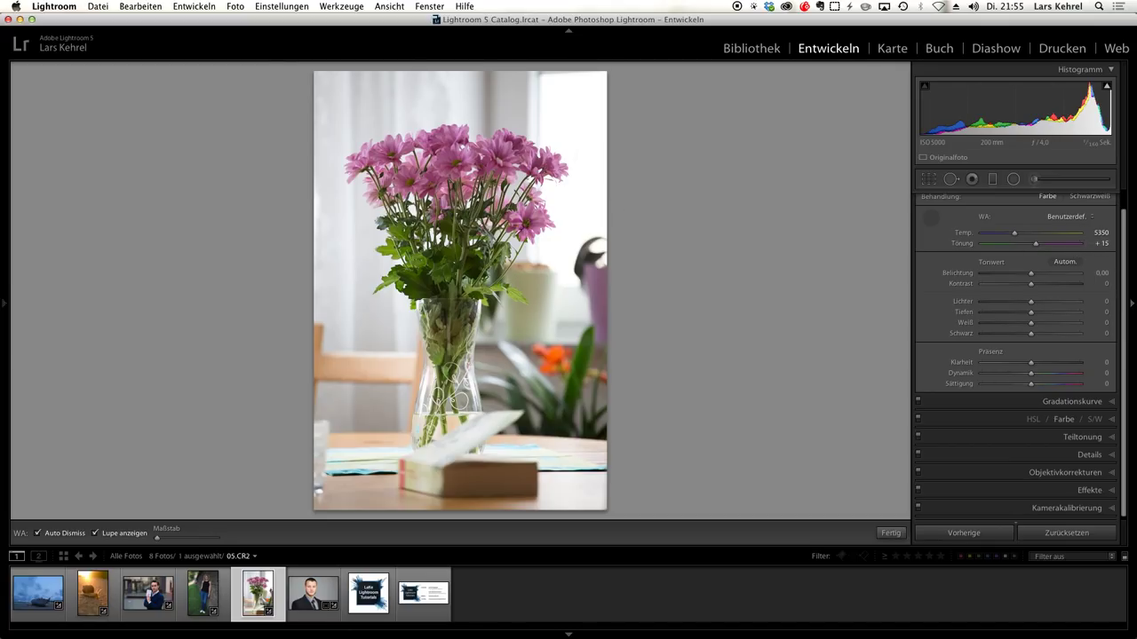
Sample two spots among the green leaves with the WB picker, turning the photo purple
click(414, 278)
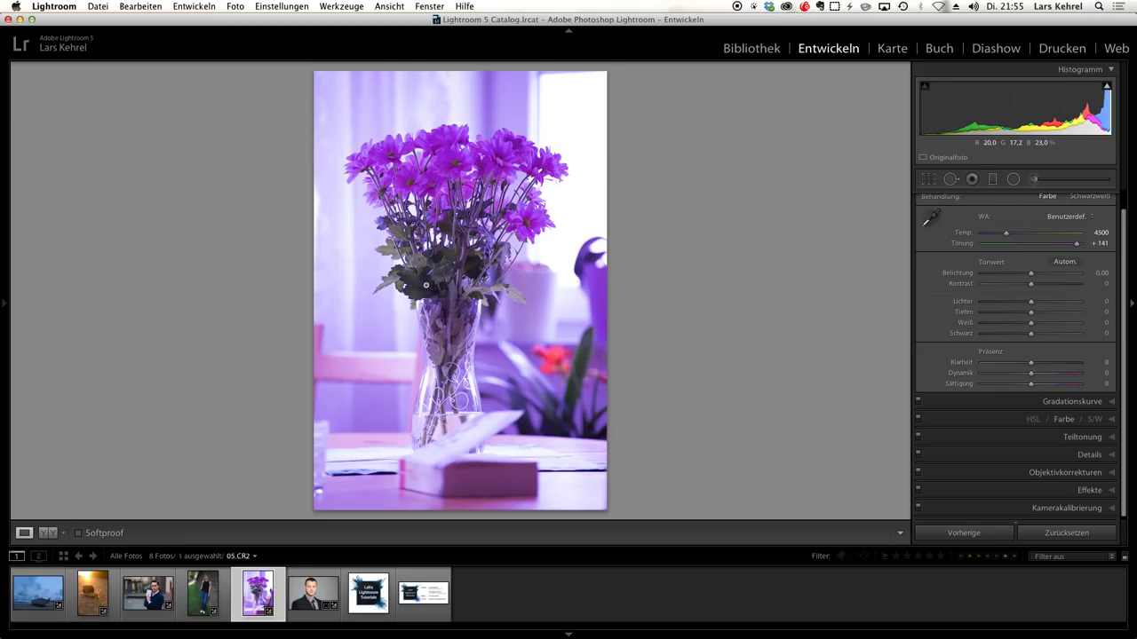
key(w)
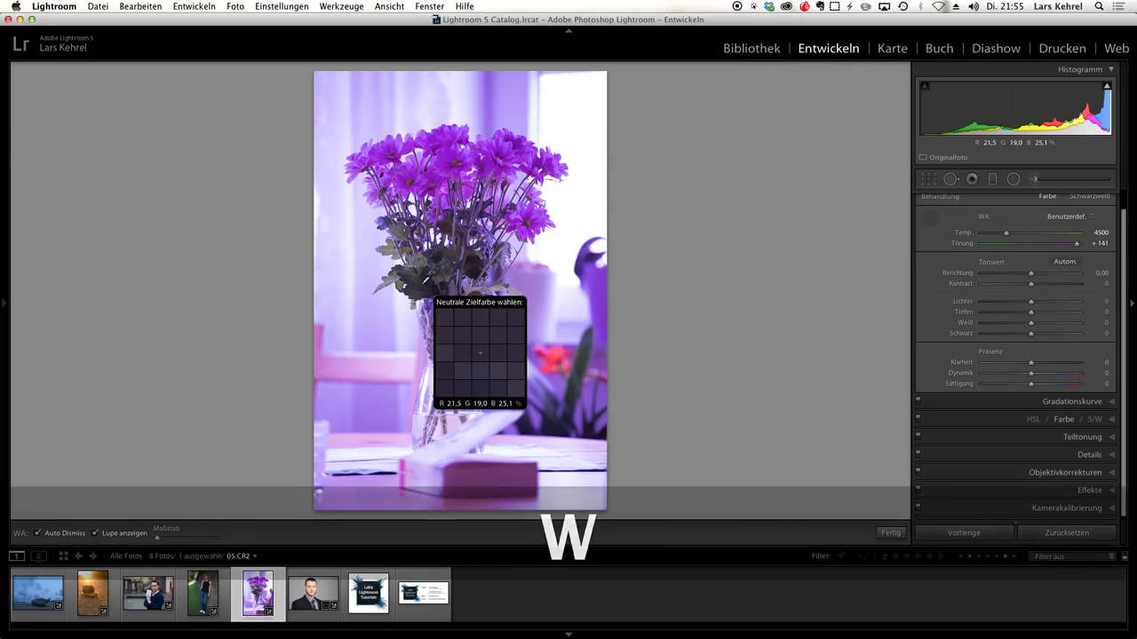
click(422, 284)
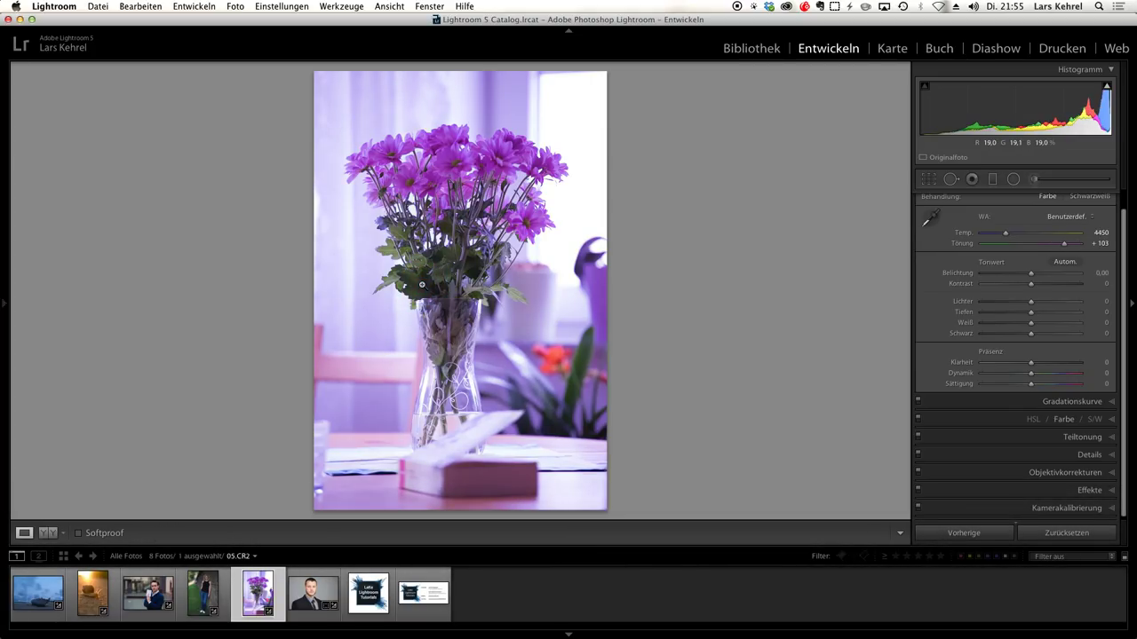
Sample the pink flowers, then bring tint back near zero and warm Temp to 4945 (tint +2)
key(w)
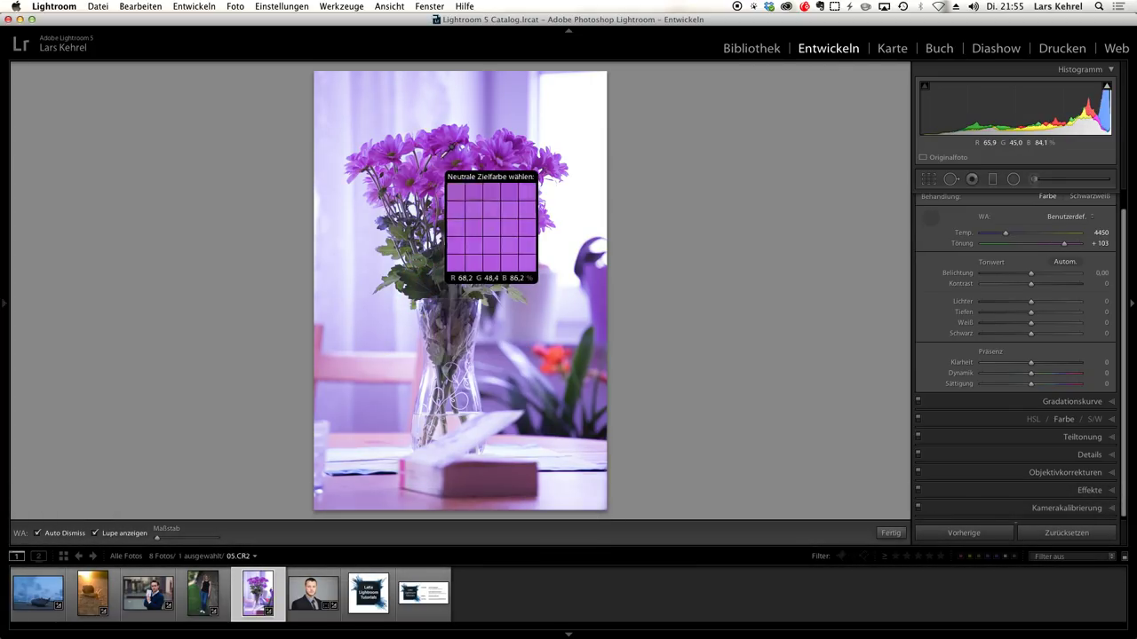
click(452, 158)
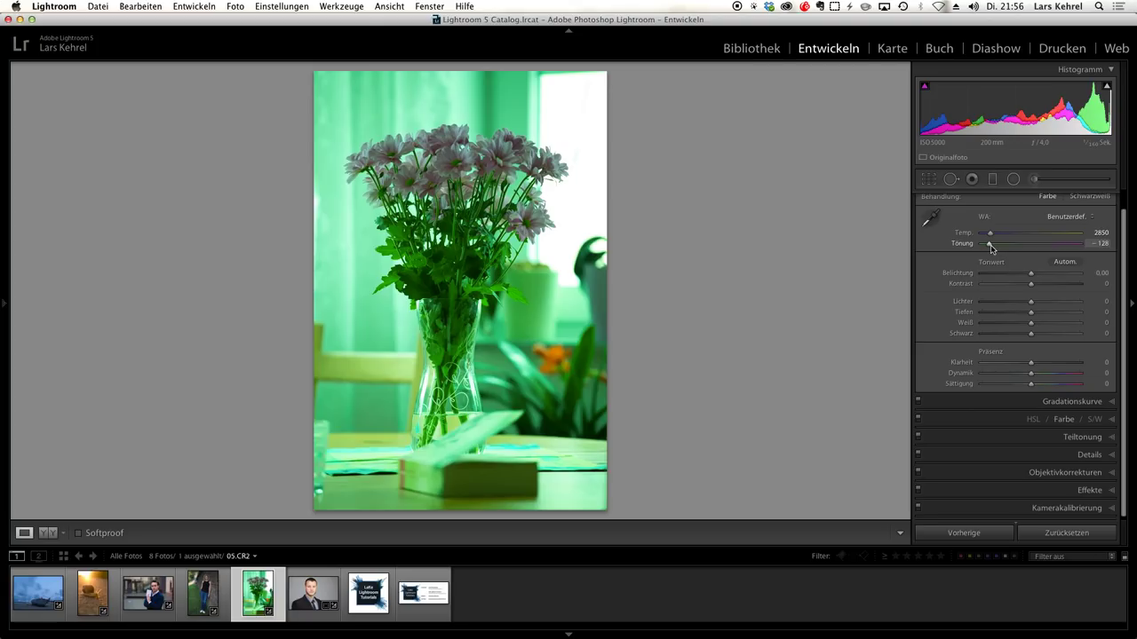
drag(991, 249, 1034, 248)
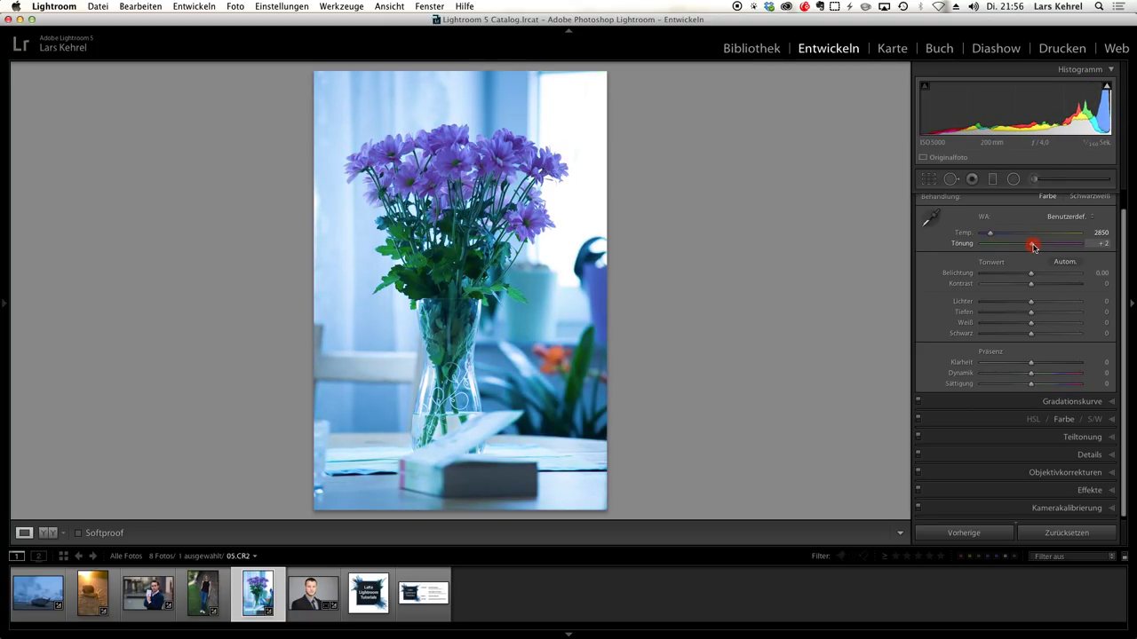
click(1011, 235)
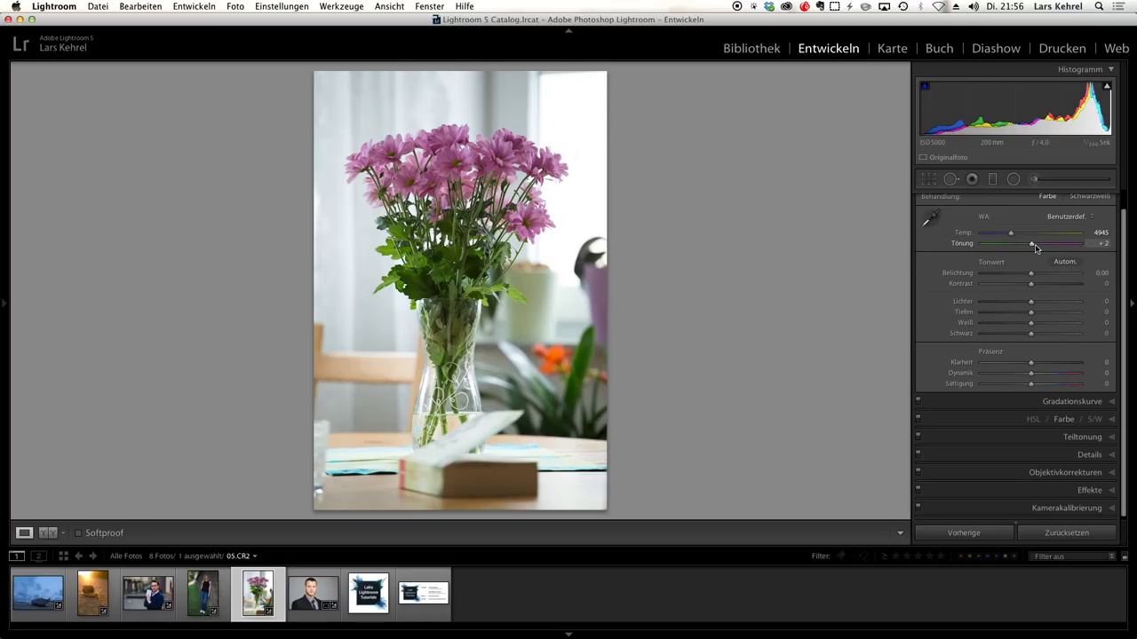
Set white balance from spots on the flowers and window, then warm Temp to about 6614 (tint +17)
click(930, 219)
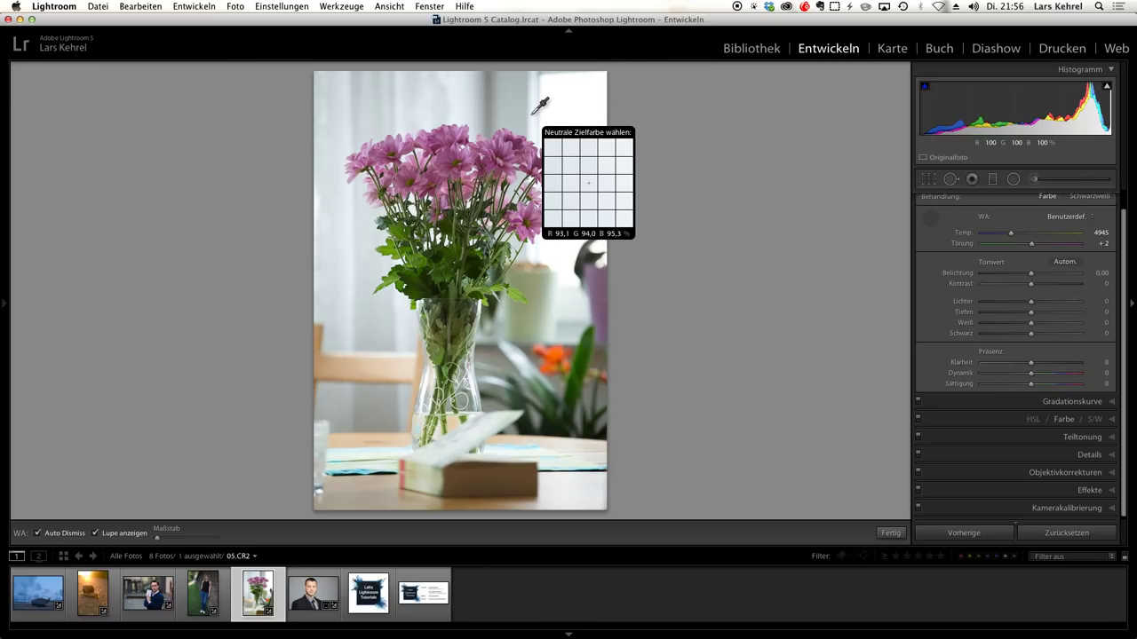
click(446, 137)
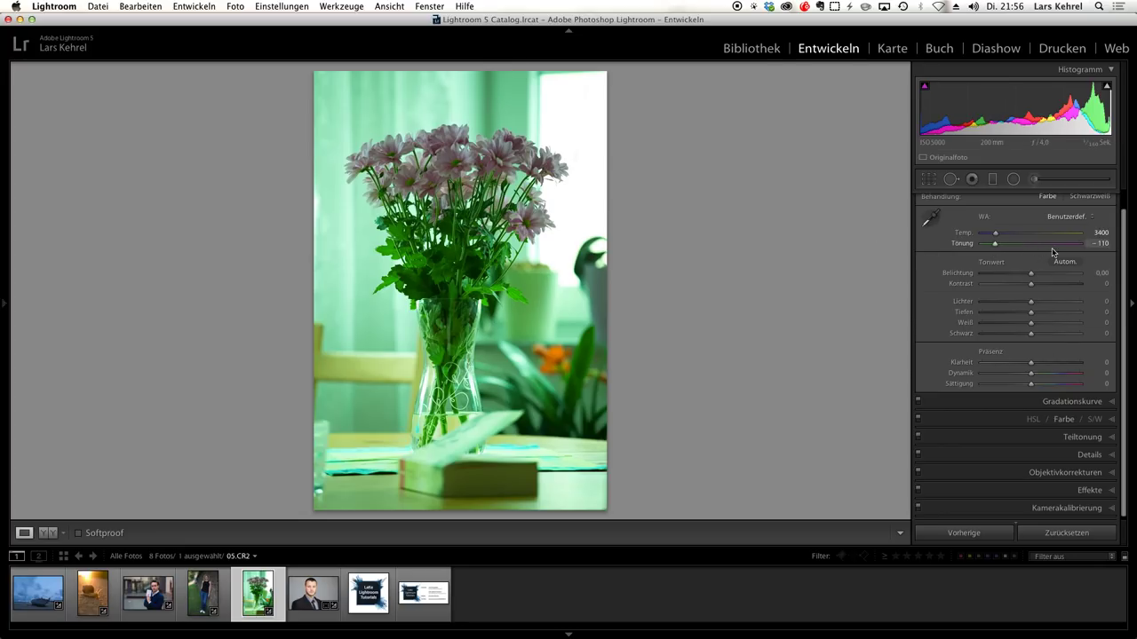
click(929, 218)
click(523, 100)
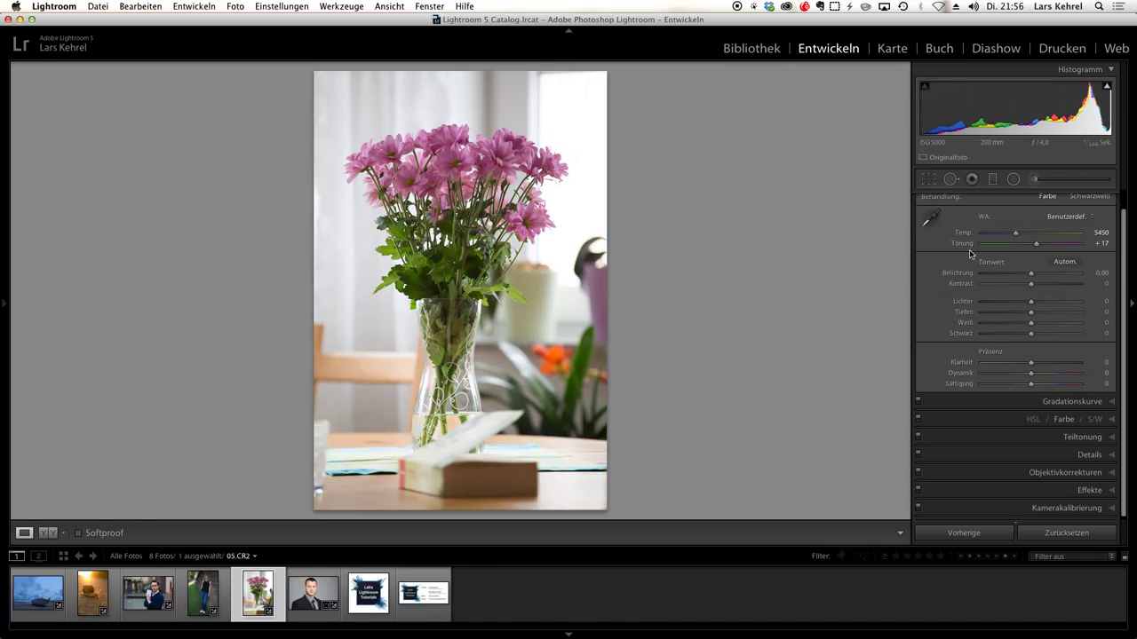
click(1027, 236)
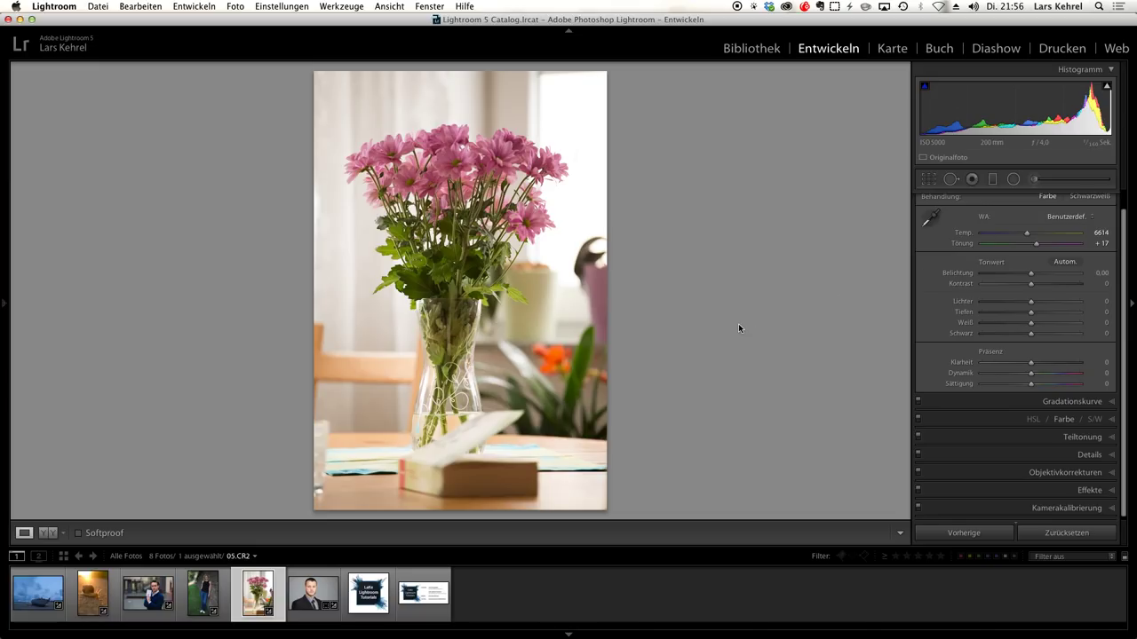
mouse_move(312, 593)
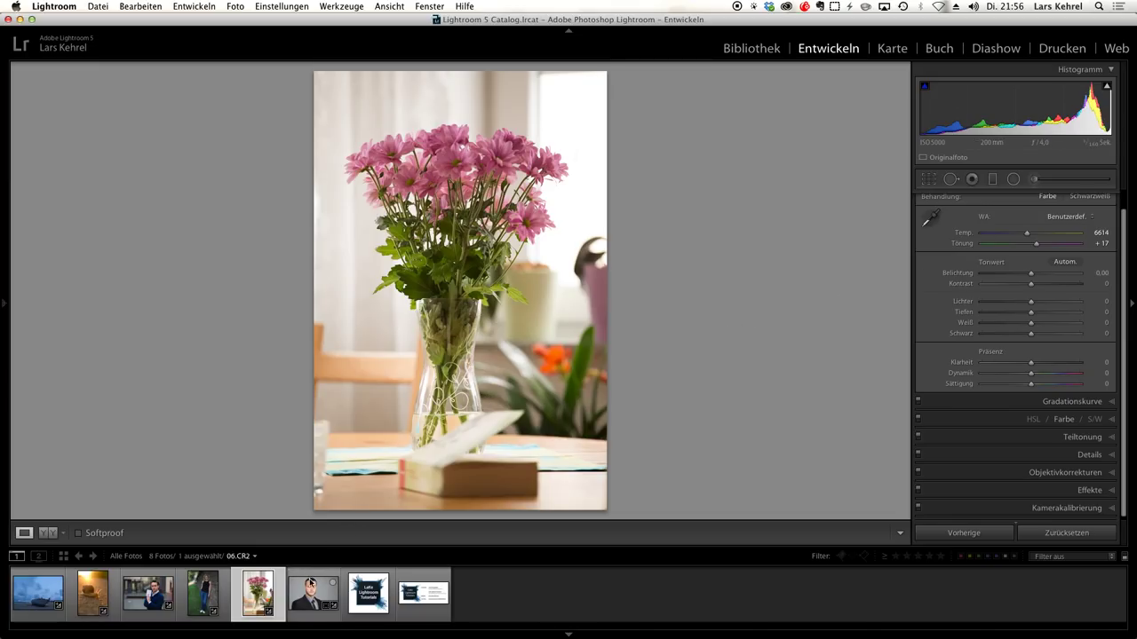
Select the suited-man portrait in the filmstrip (As Shot, Temp 6150, Tint +19)
click(306, 584)
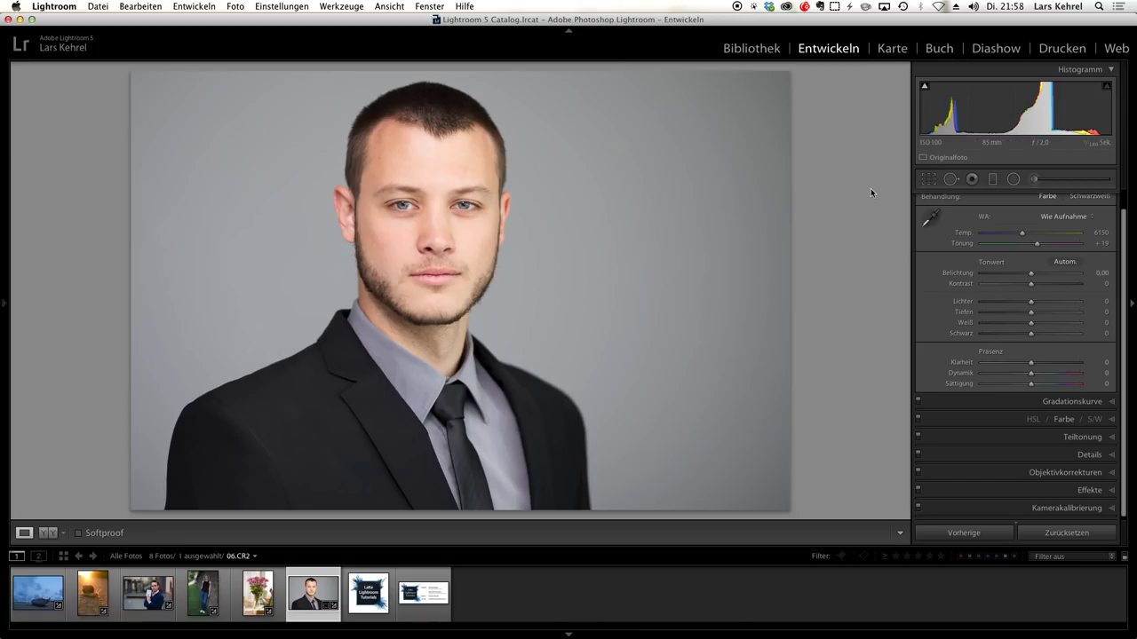
Sample the grey background for white balance, reset exposure to 0, and resample (Temp 4957, Tint +59)
click(930, 221)
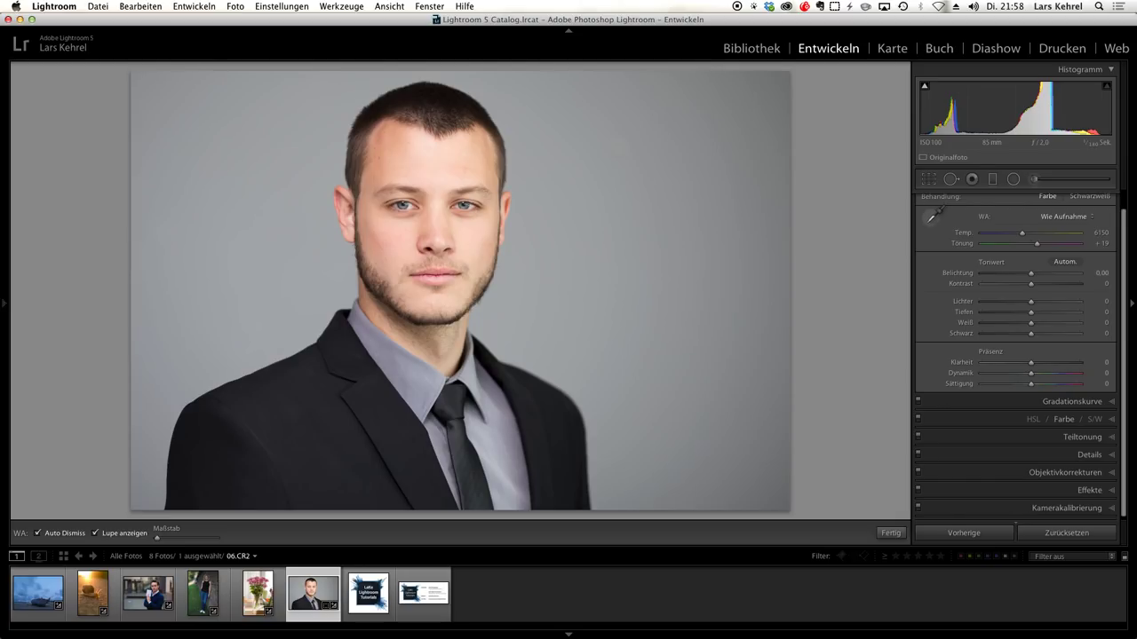
click(546, 240)
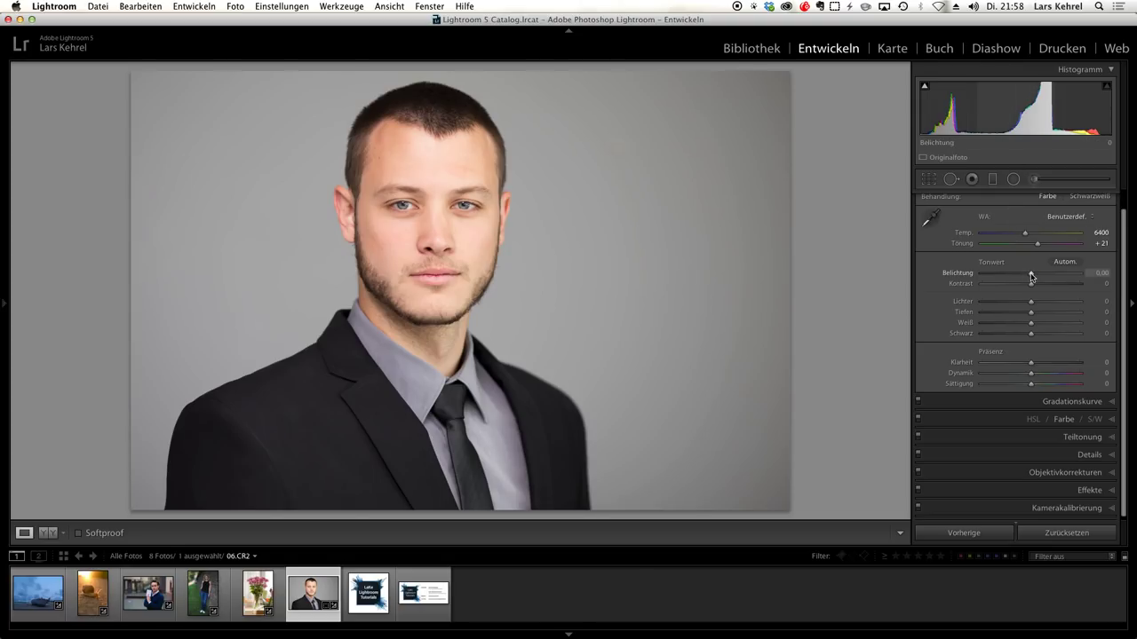
drag(1031, 276, 1027, 276)
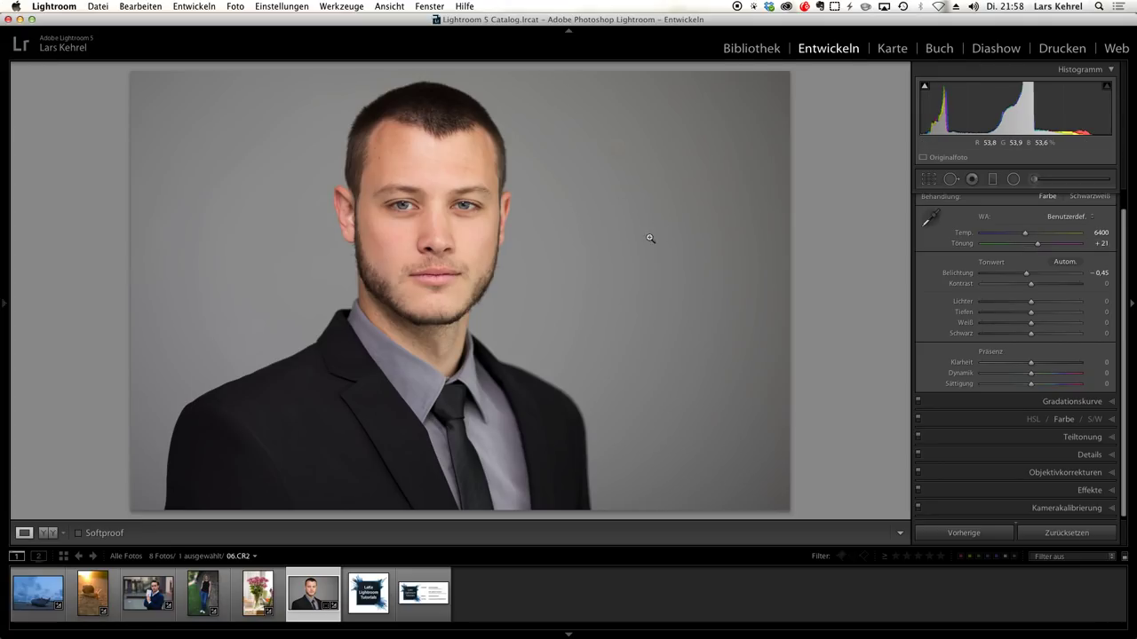
double_click(1029, 274)
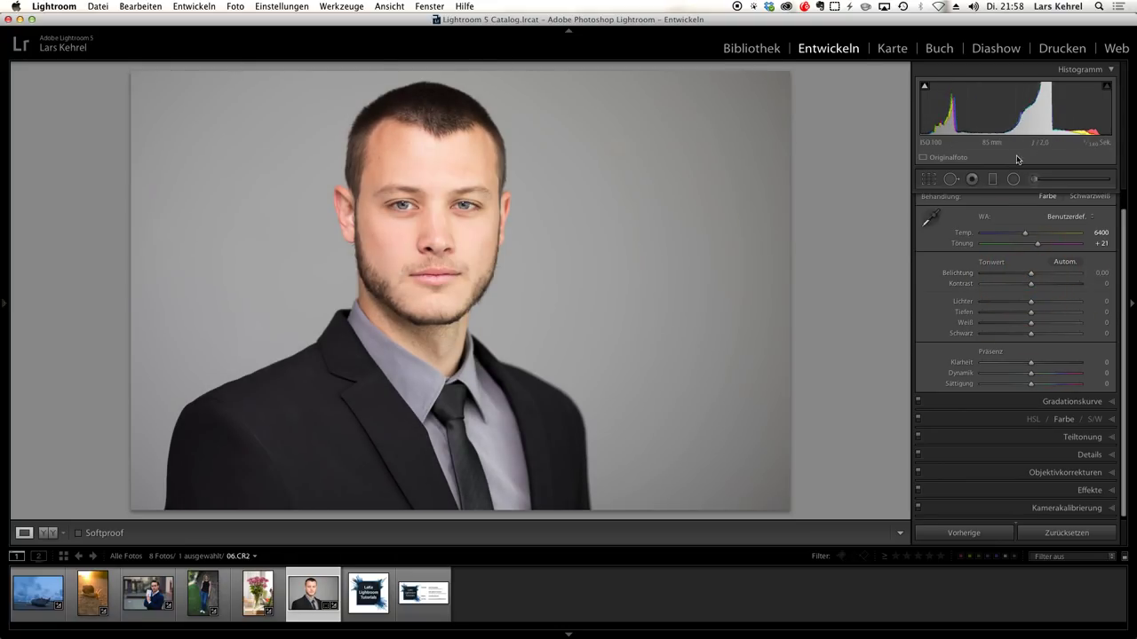
click(930, 217)
click(577, 226)
Swing the portrait's Temp and Tint sliders back and forth, ending warm at Temp 7614, Tint +19
mouse_move(1007, 234)
mouse_down()
mouse_move(994, 235)
mouse_move(1050, 243)
mouse_up()
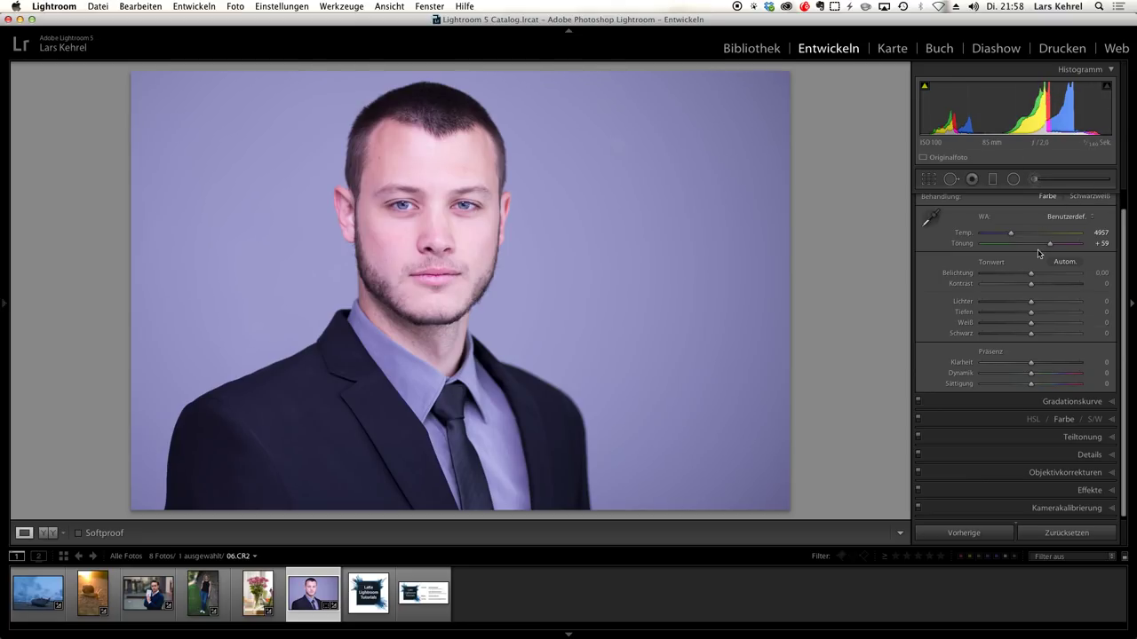
drag(1011, 234, 1025, 234)
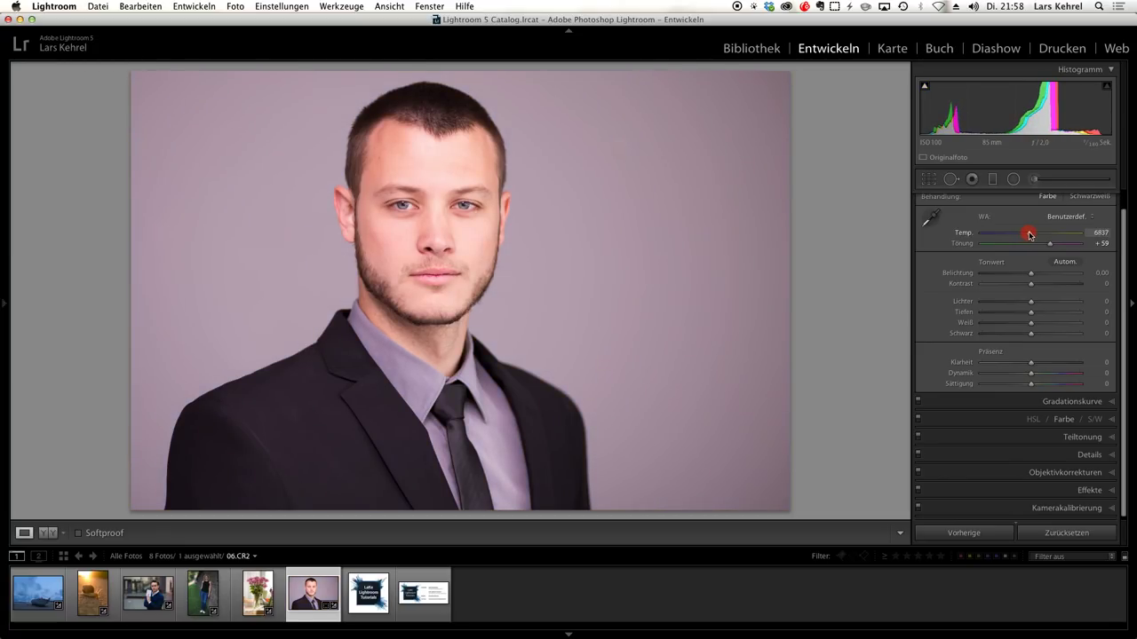
mouse_move(1025, 234)
mouse_down()
mouse_move(1046, 246)
mouse_move(1025, 237)
mouse_up()
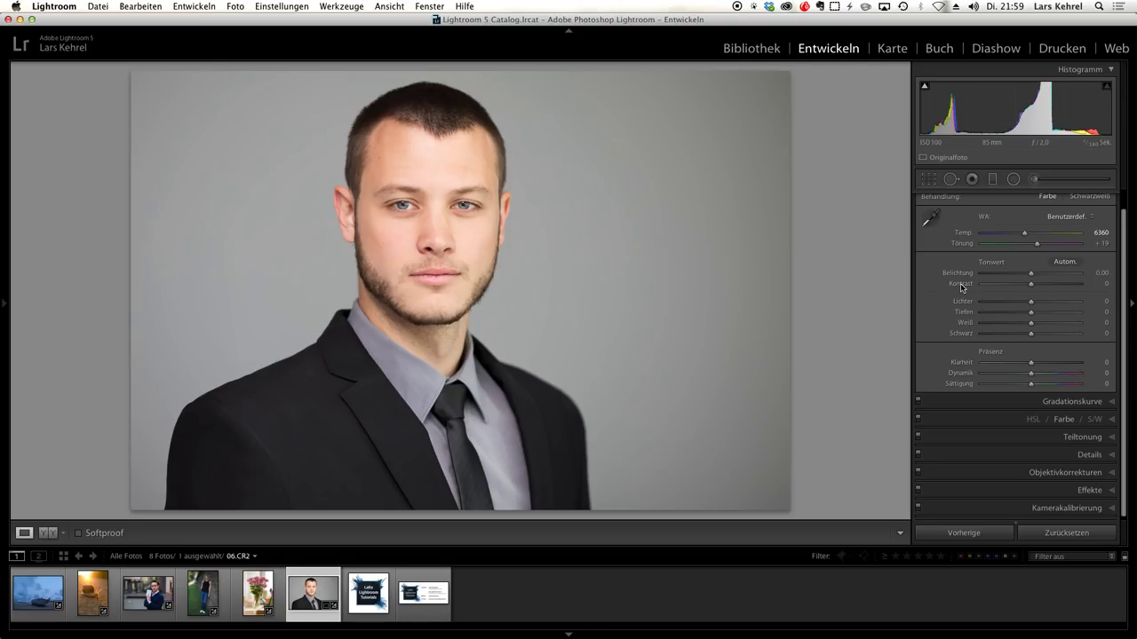
drag(1026, 234, 1016, 235)
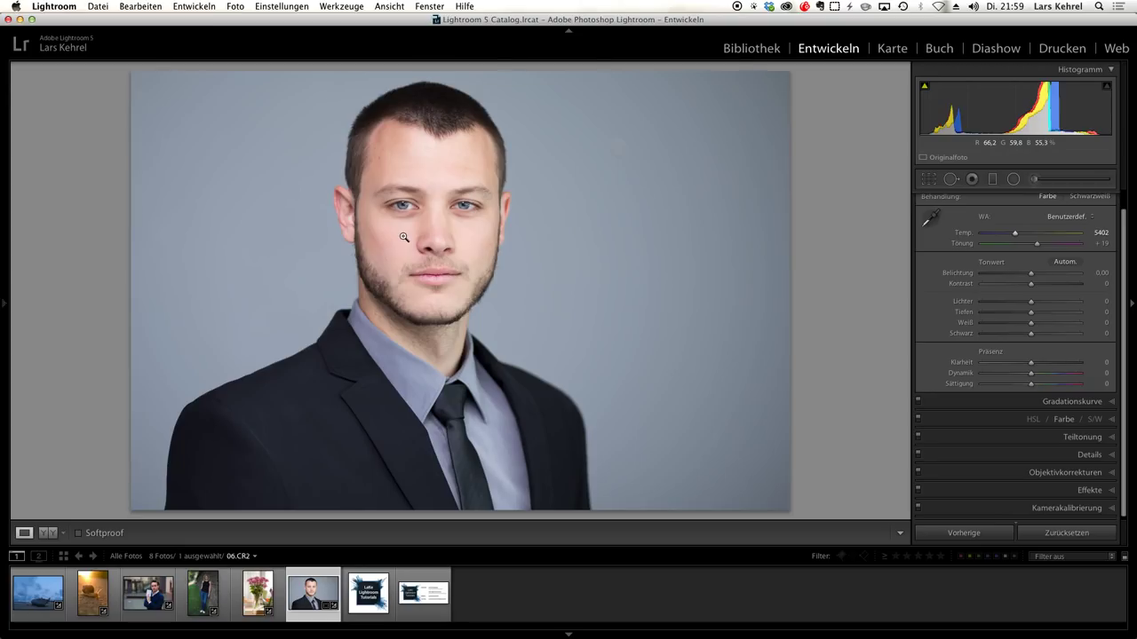
click(1040, 234)
drag(1041, 234, 1037, 238)
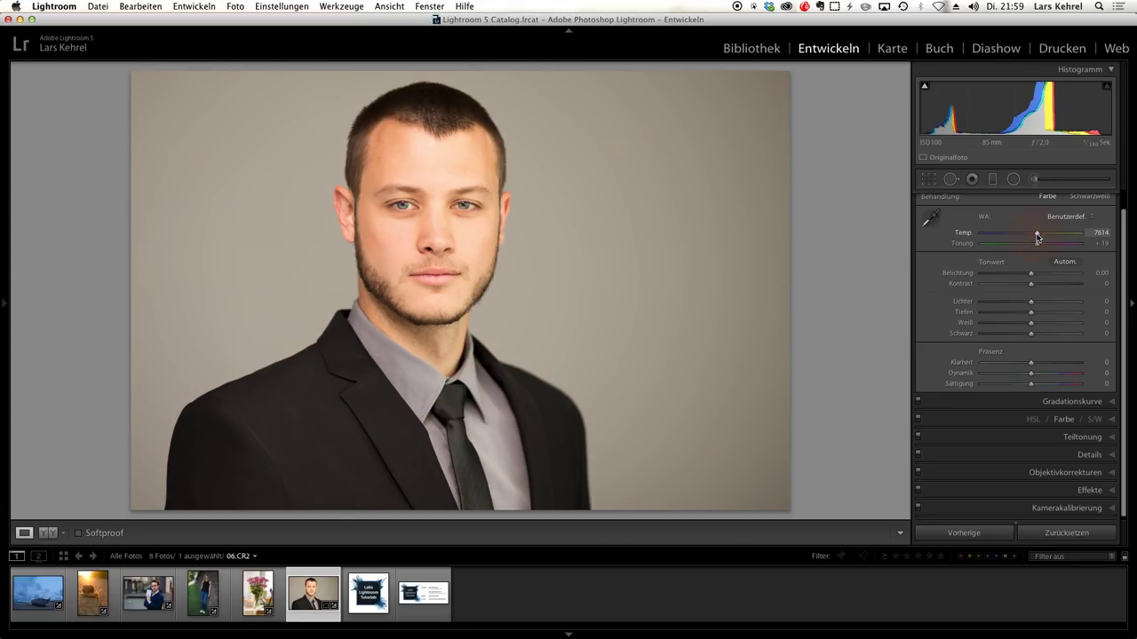
Sample the portrait's grey background with the WB eyedropper, neutralising it to Temp 6550, Tint +22
click(930, 218)
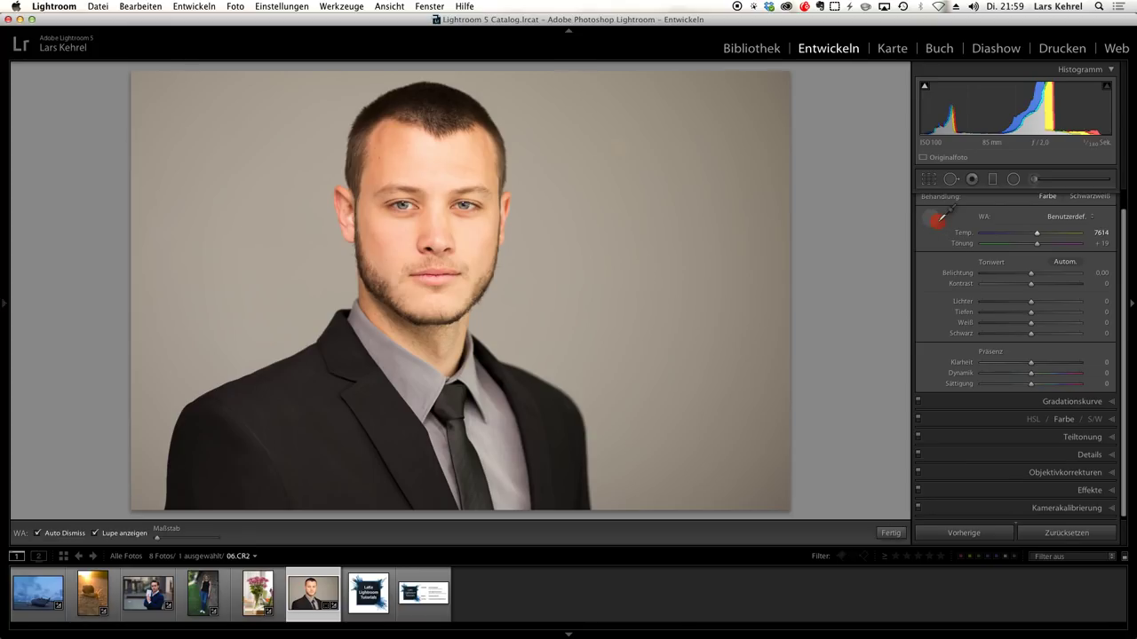
click(551, 218)
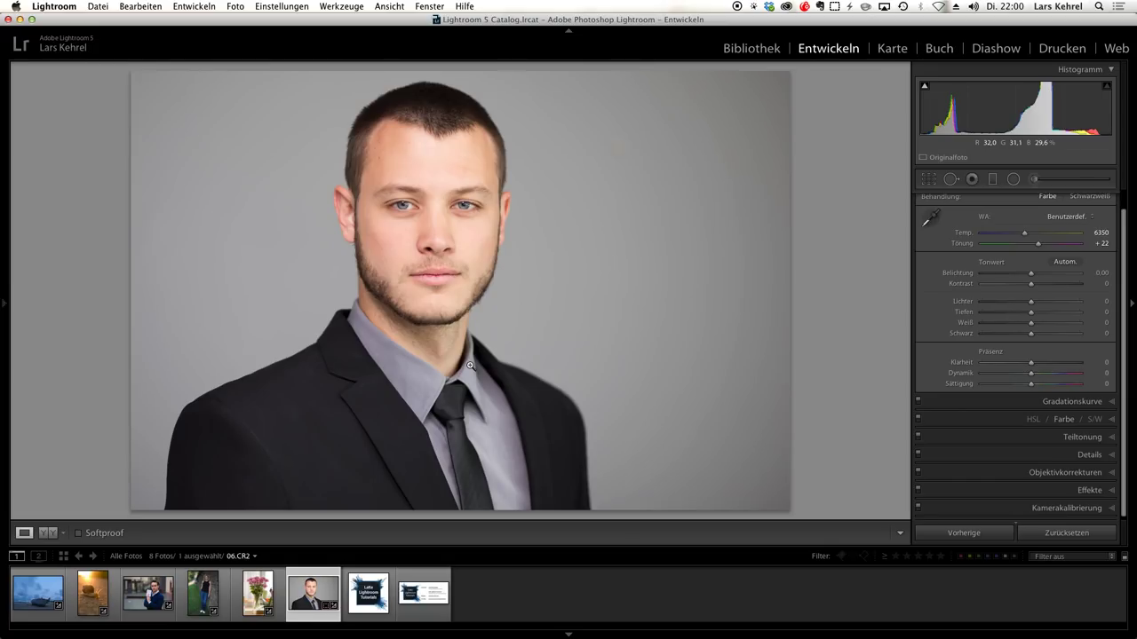
Open the woman-by-brick-wall photo and apply Auto White Balance (Temp 4950, Tint +29)
click(195, 613)
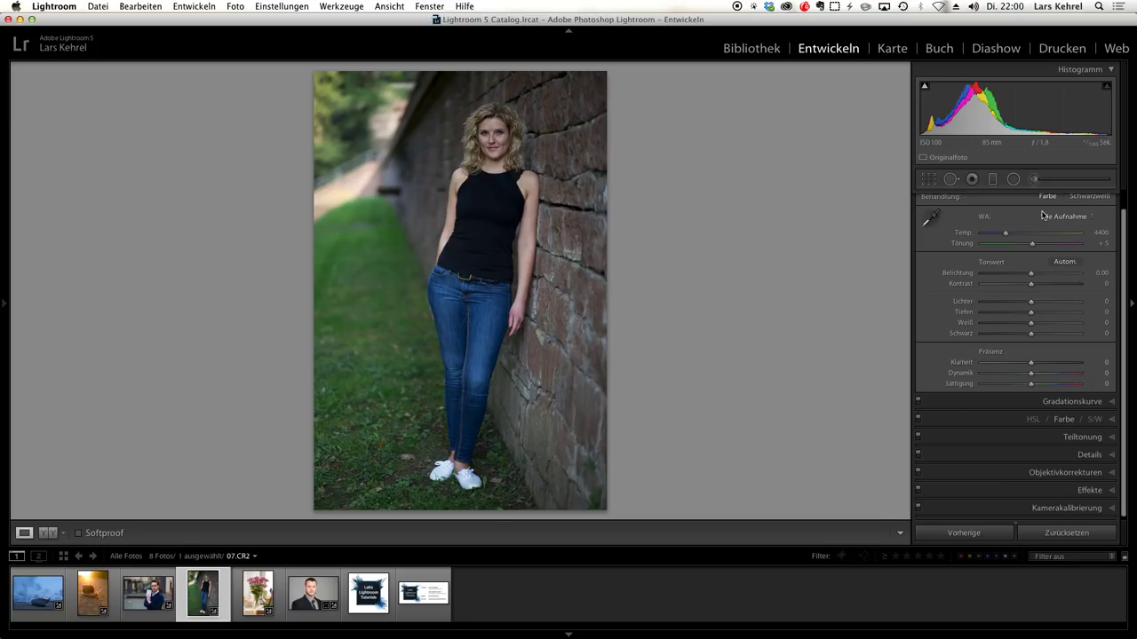
key(shift+super)
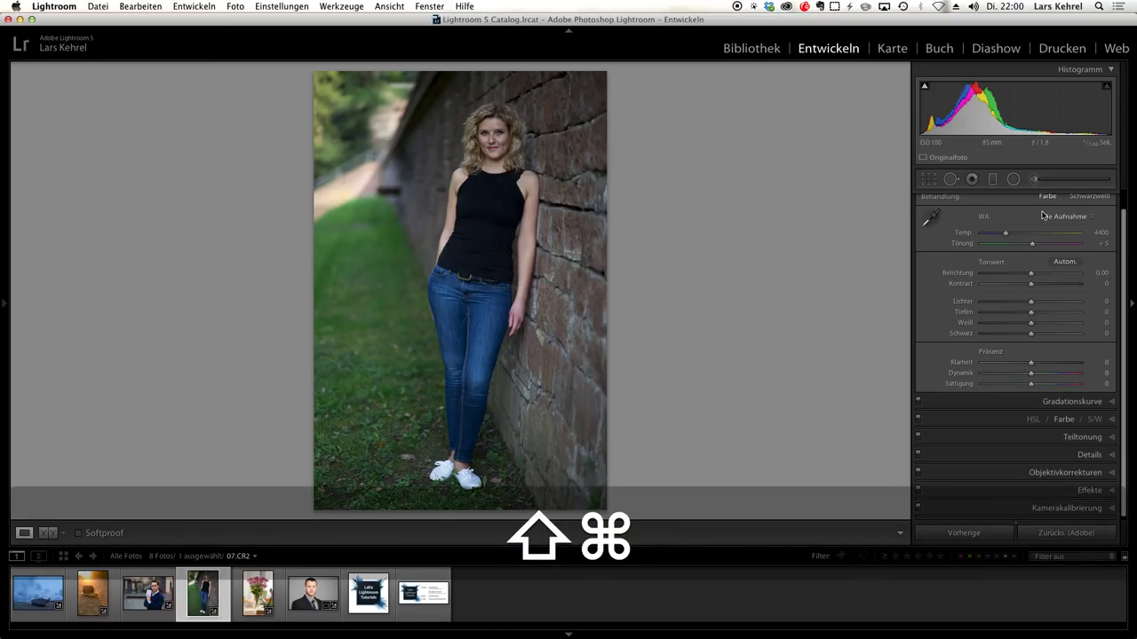
key(shift+super+u)
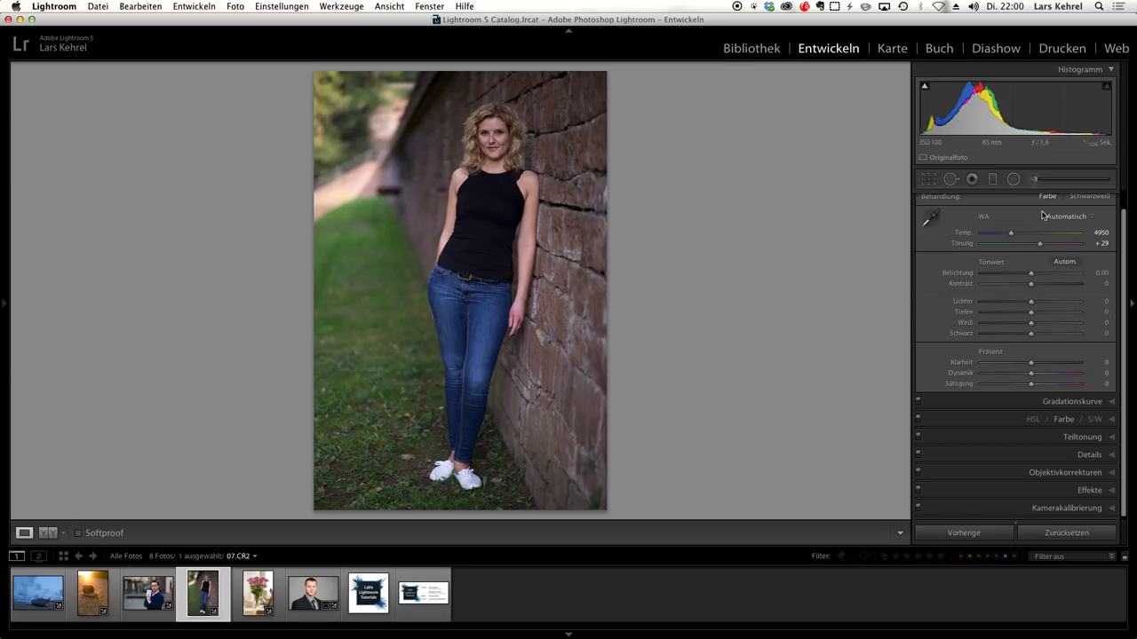
Warm the woman's photo with the Temp and Tint sliders to Temp 6885, Tint +24
click(1020, 234)
drag(1020, 236, 1026, 237)
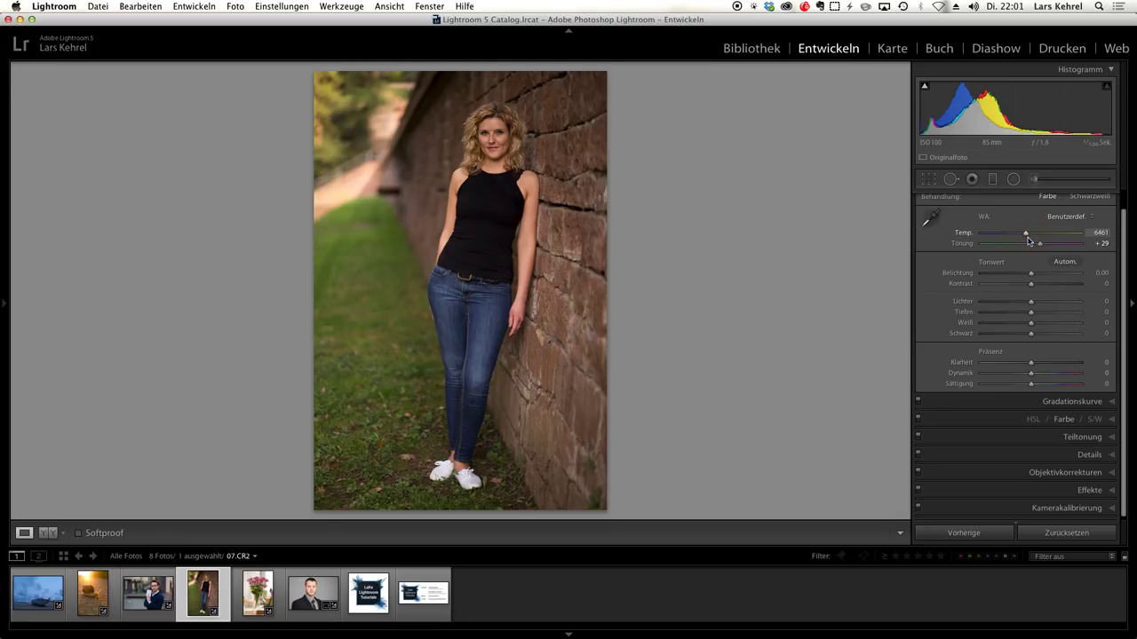
drag(1040, 247, 1039, 247)
drag(1025, 236, 1030, 237)
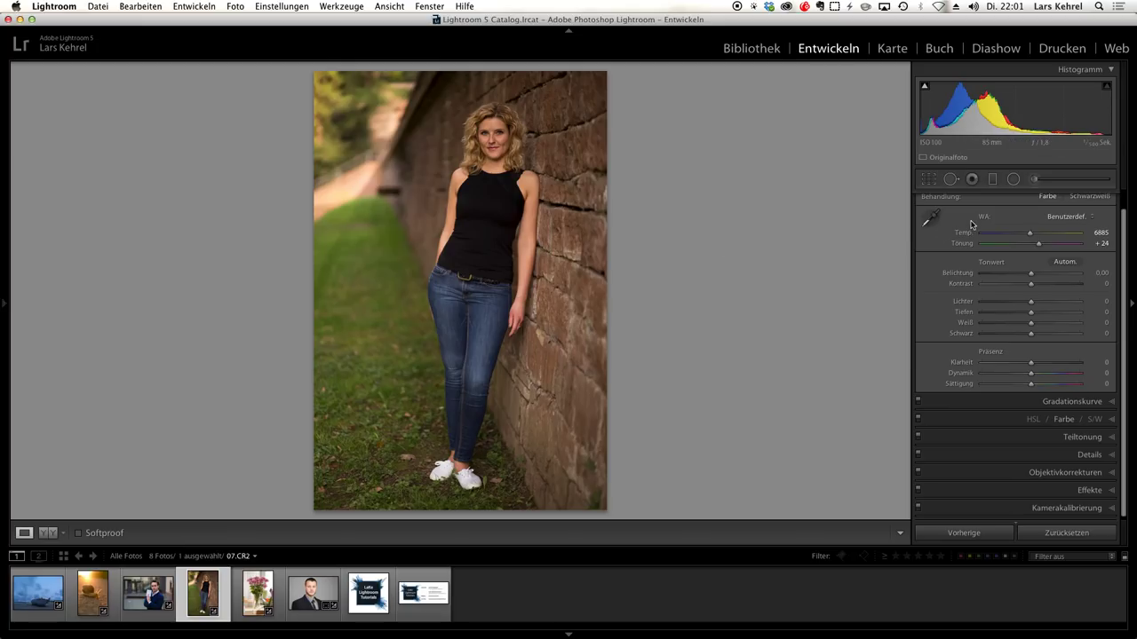
Try the WB eyedropper on the woman's black top, then undo that white balance
click(930, 218)
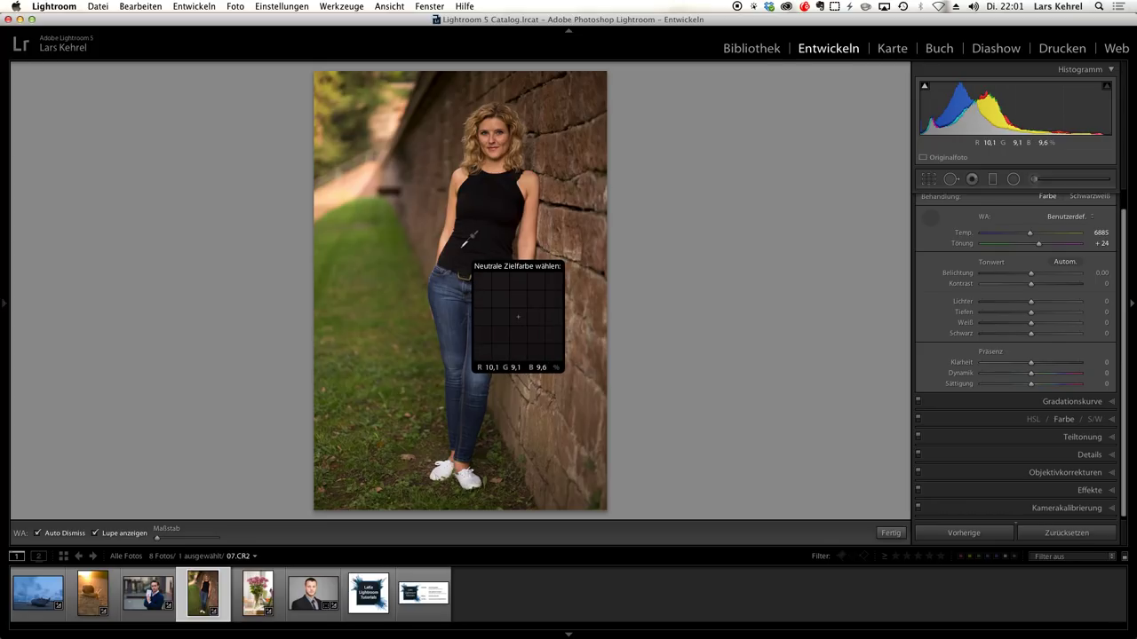
click(460, 247)
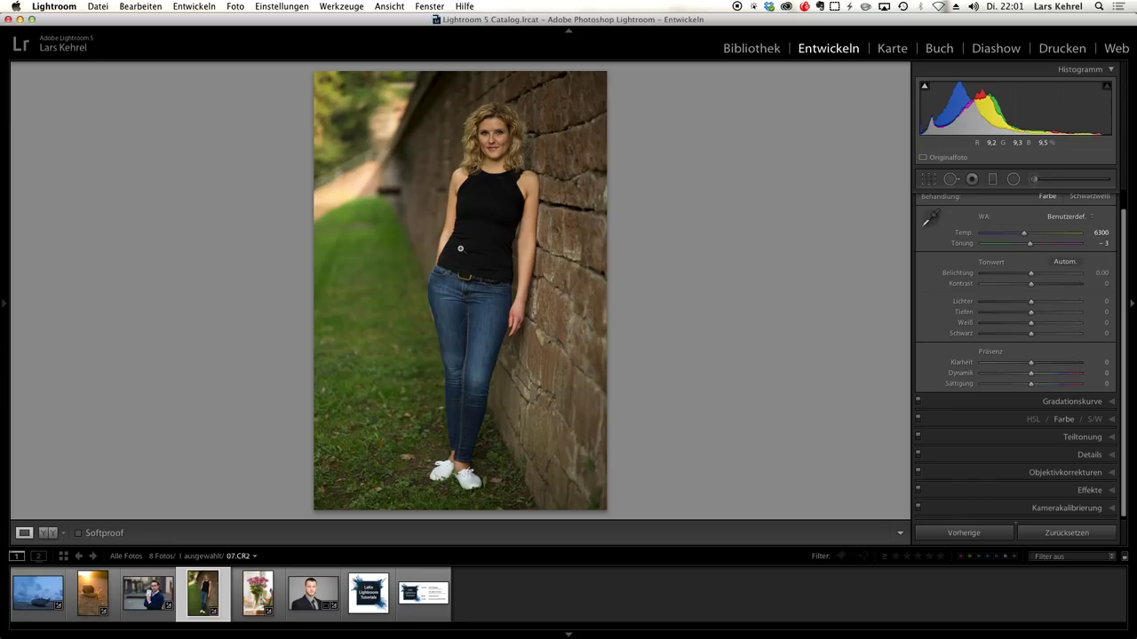
key(super+z)
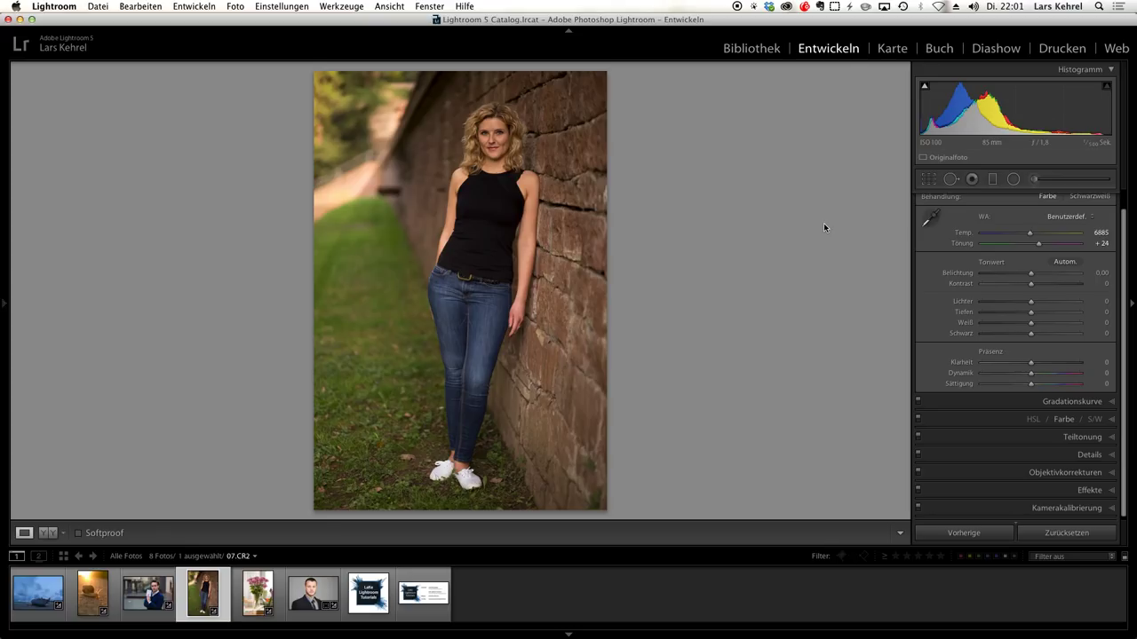
click(929, 220)
Resample neutral spots to reach Temp 7200, Tint +8, then open the white-card portrait 08.CR2
click(930, 218)
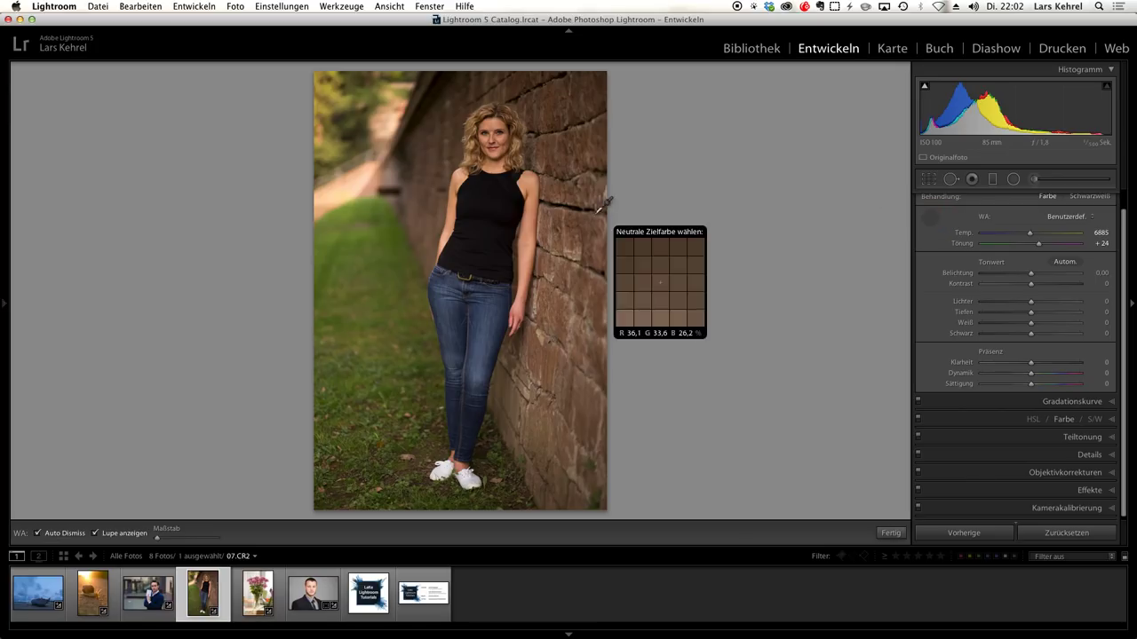
click(468, 241)
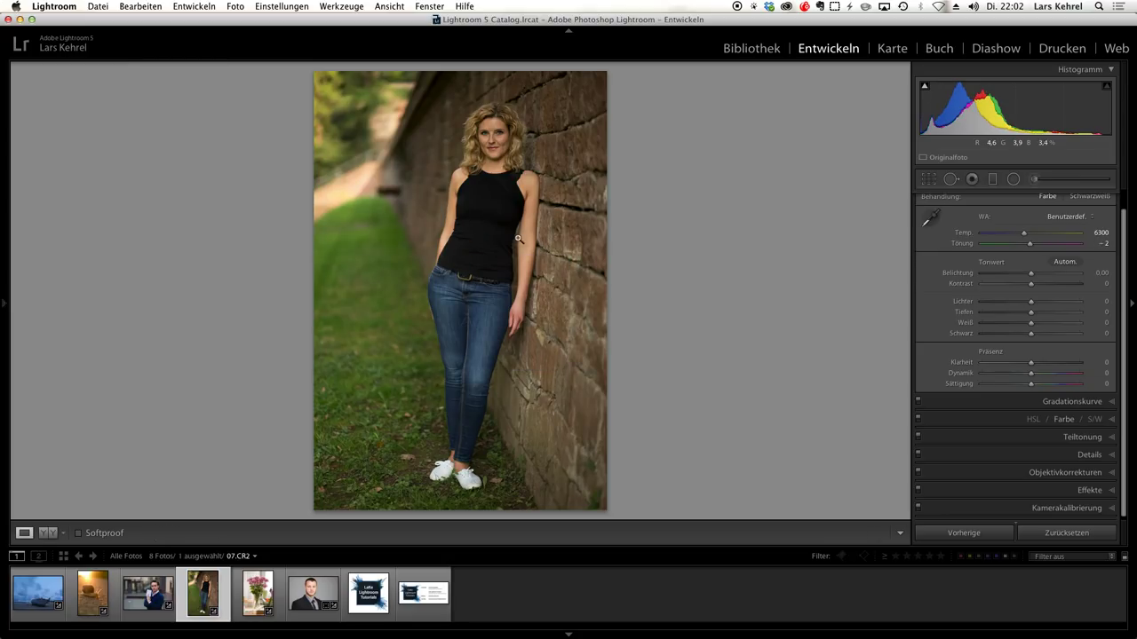
click(931, 219)
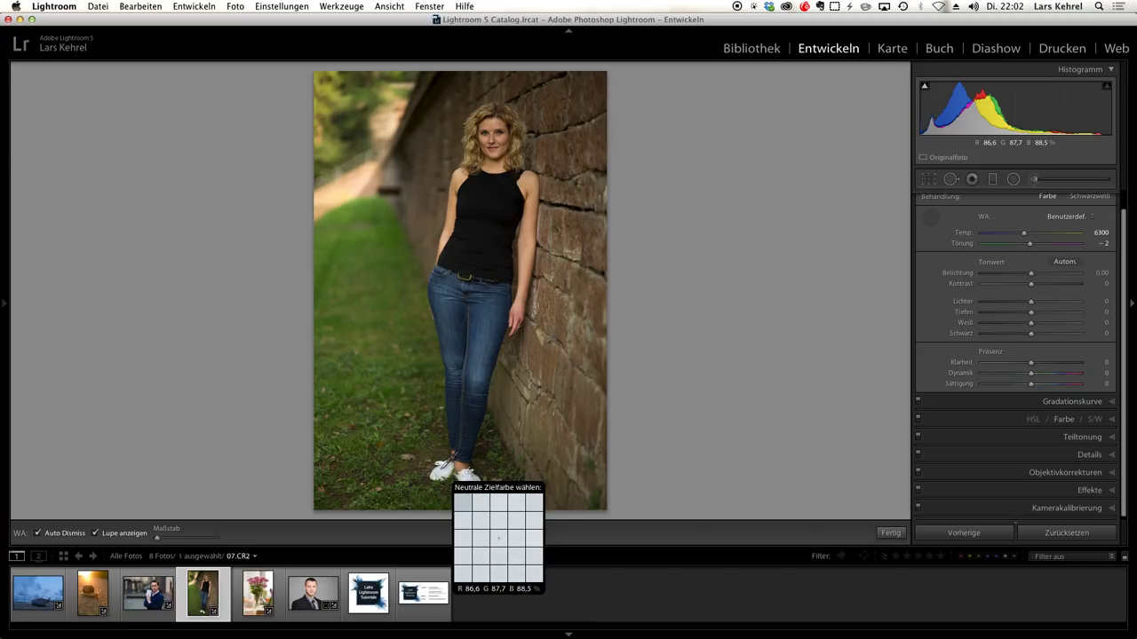
click(449, 477)
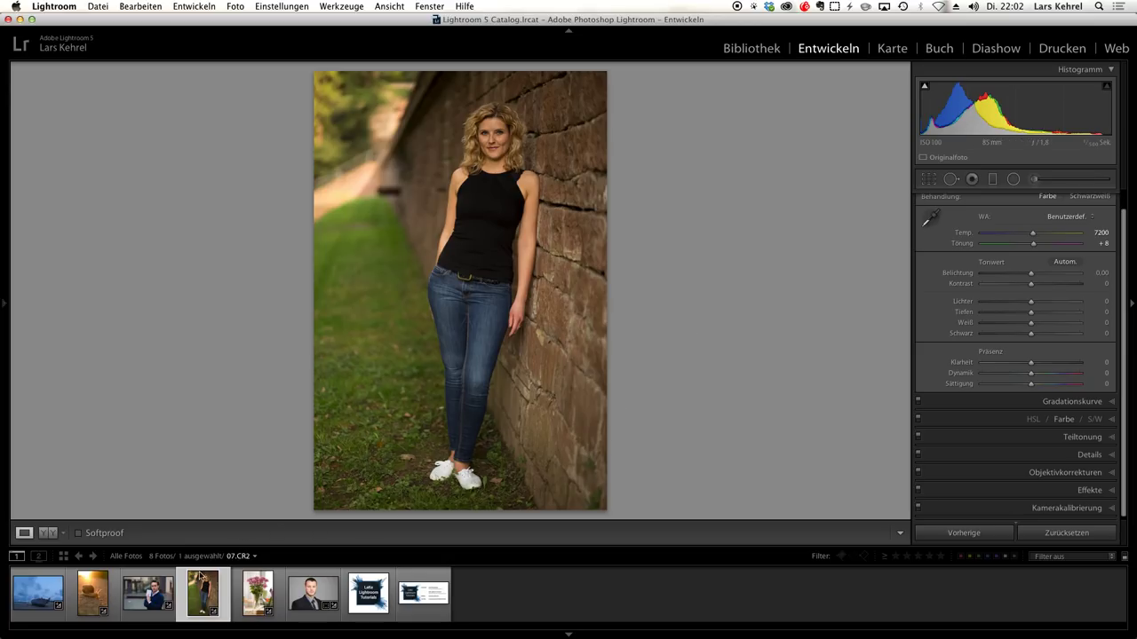
click(151, 596)
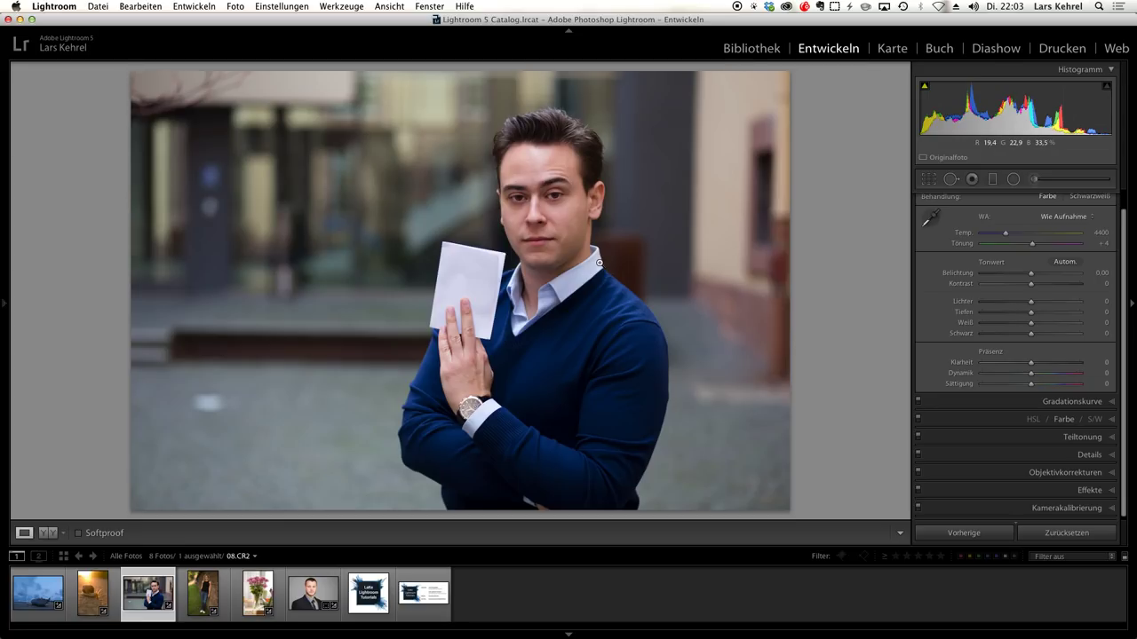
Eyedropper the white card, then the background wall, setting Temp 4550, Tint −6
click(925, 226)
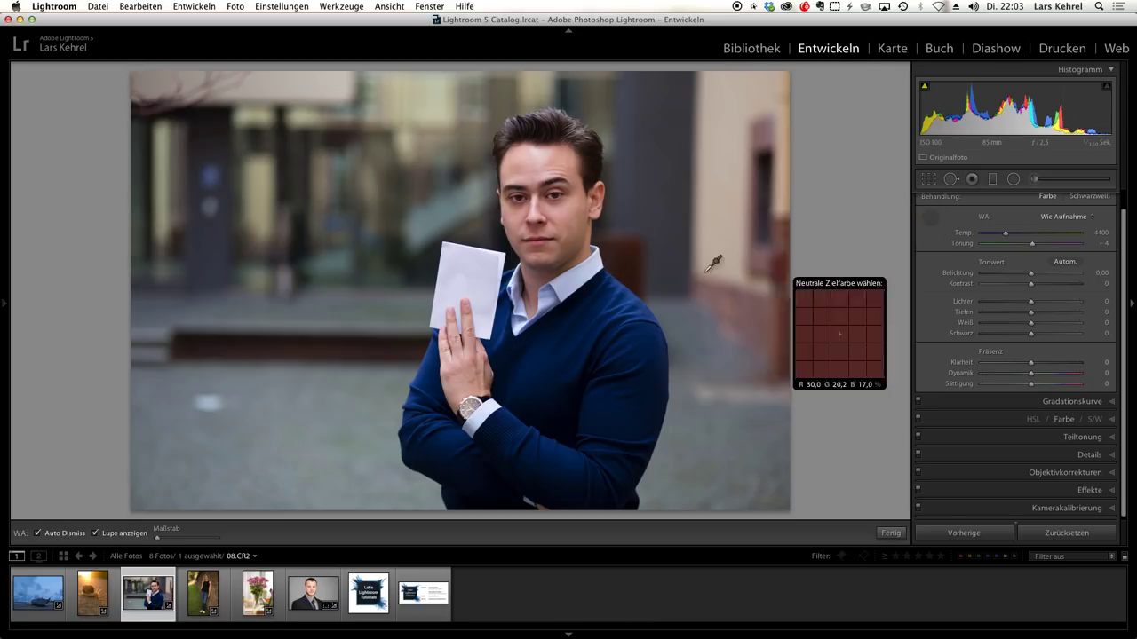
click(451, 271)
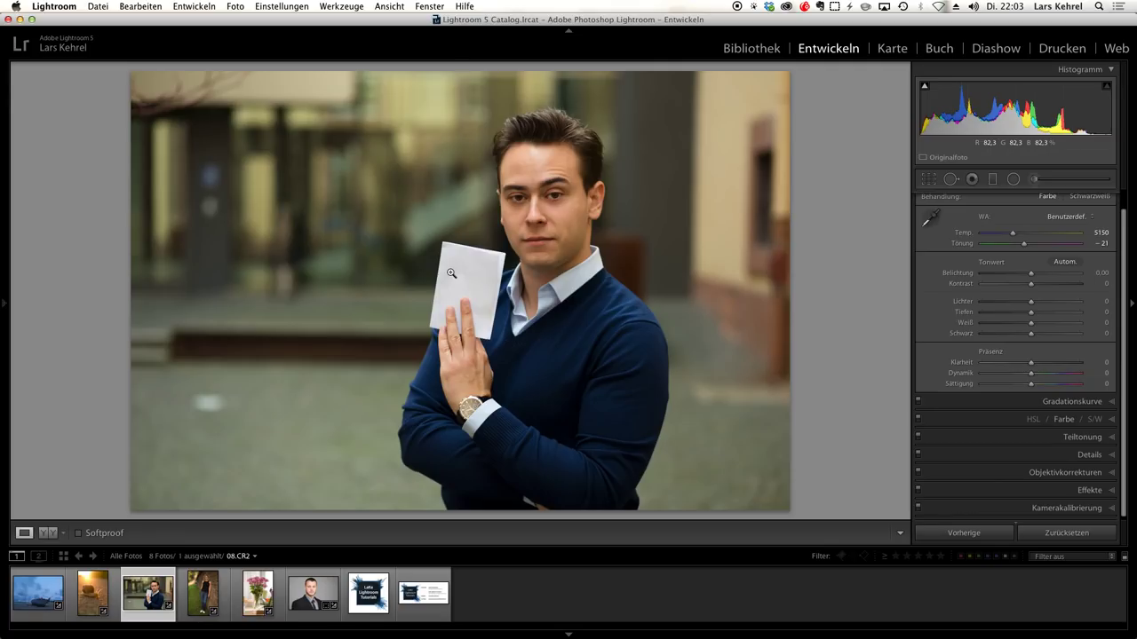
click(929, 218)
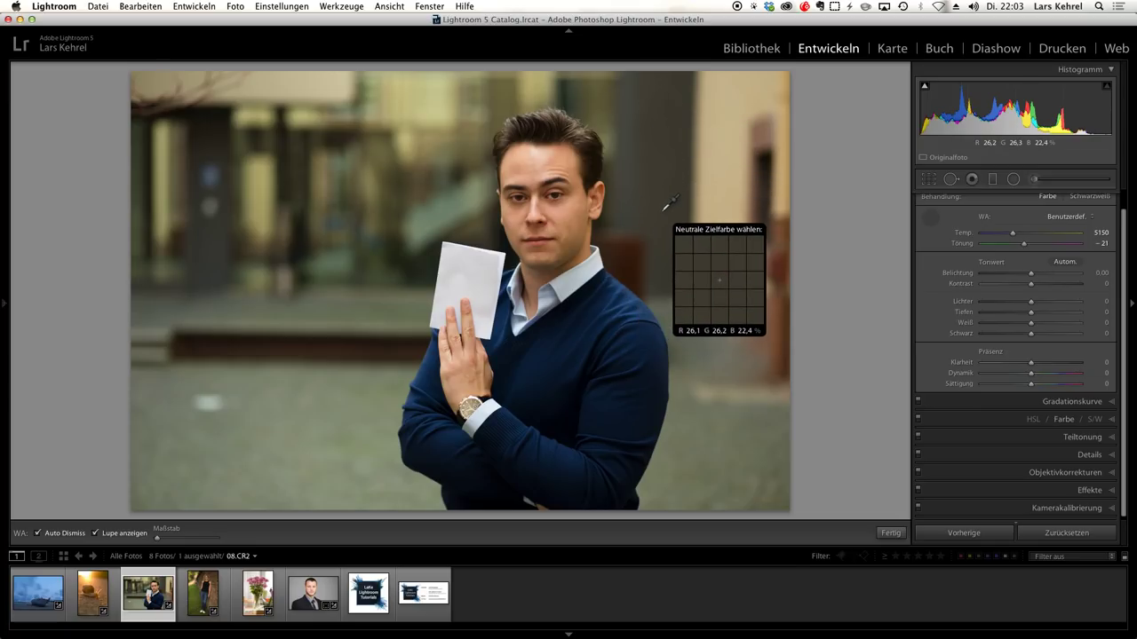
click(660, 194)
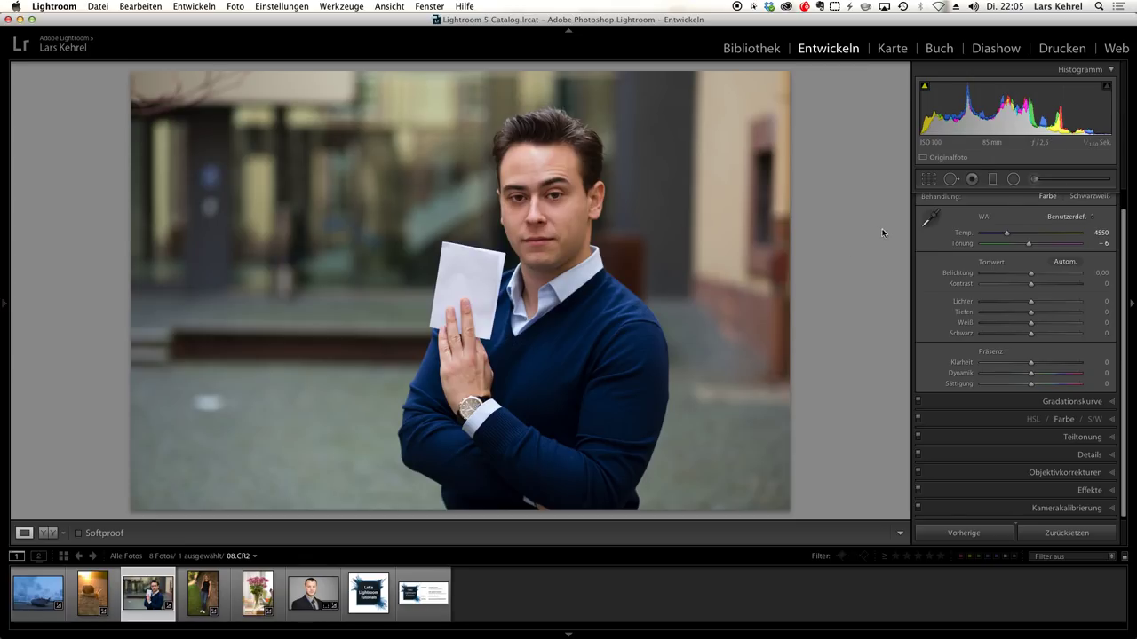
Sample the white card, nudge Temp slightly warmer, then apply Auto White Balance
click(930, 219)
click(459, 264)
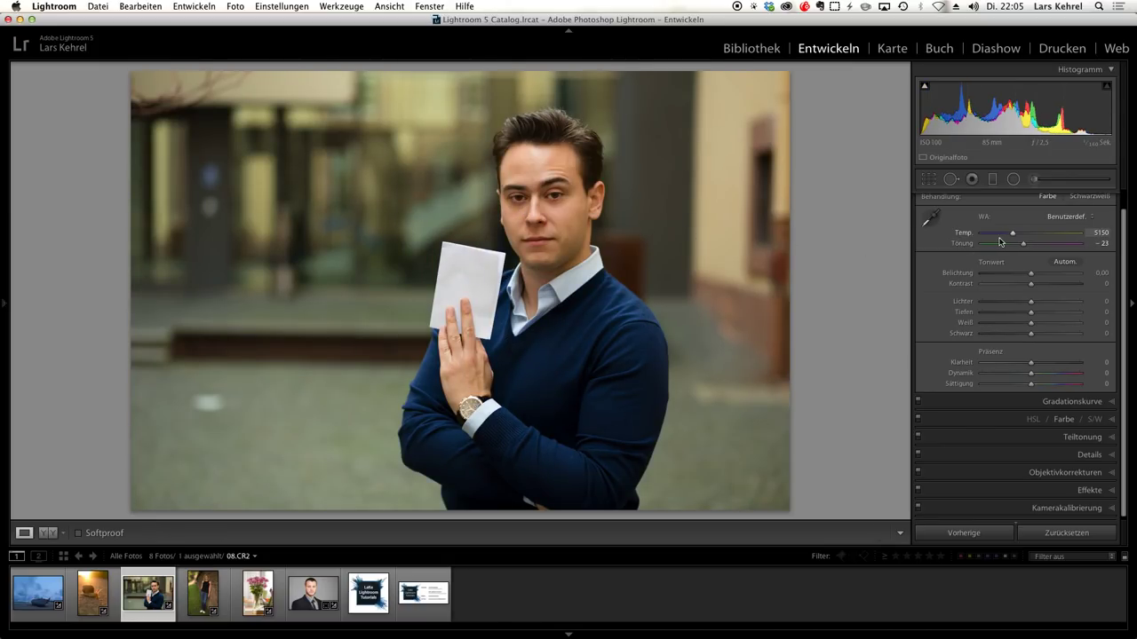
drag(1012, 234, 1016, 237)
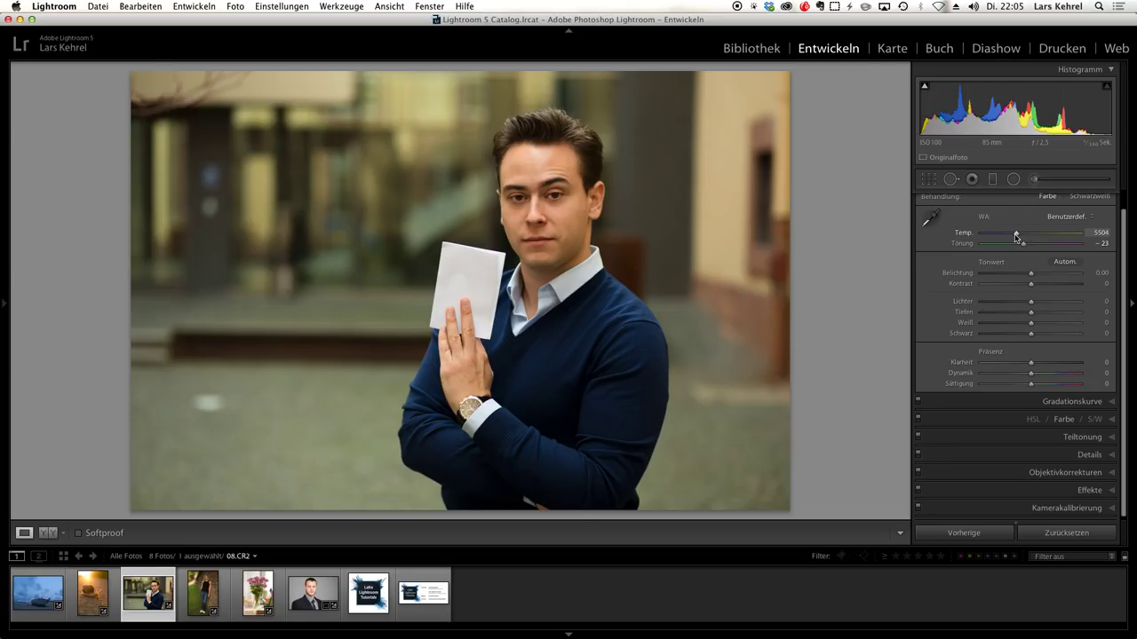
key(shift+super+u)
key(super+shift+u)
key(super+shift+u)
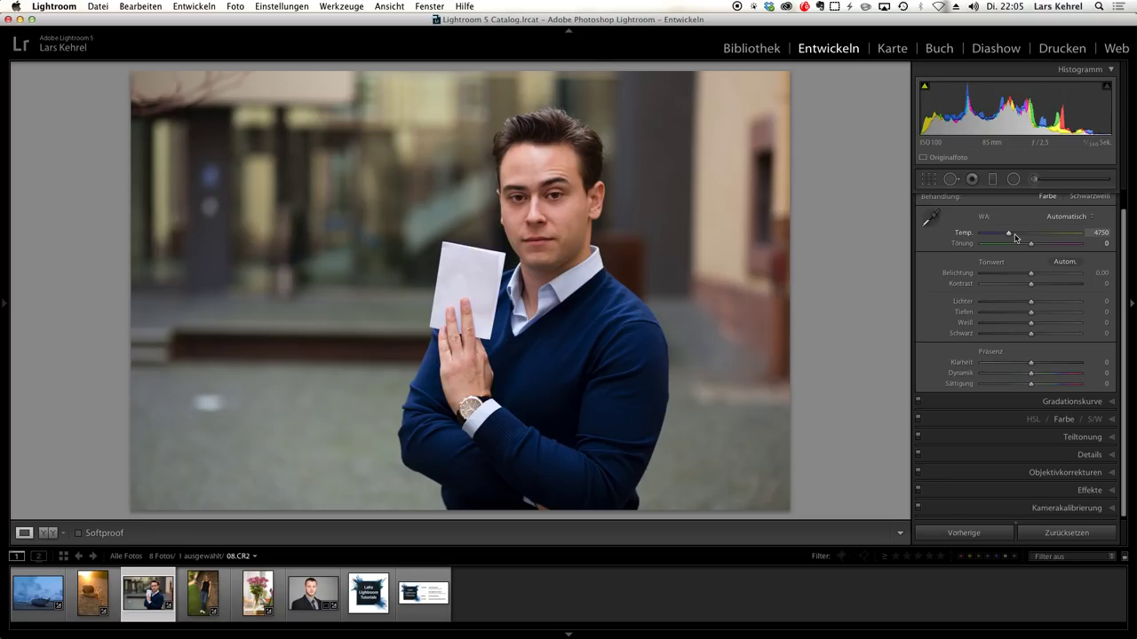
Resample the white card, then the background wall, settling at Temp 4550, Tint −7
key(w)
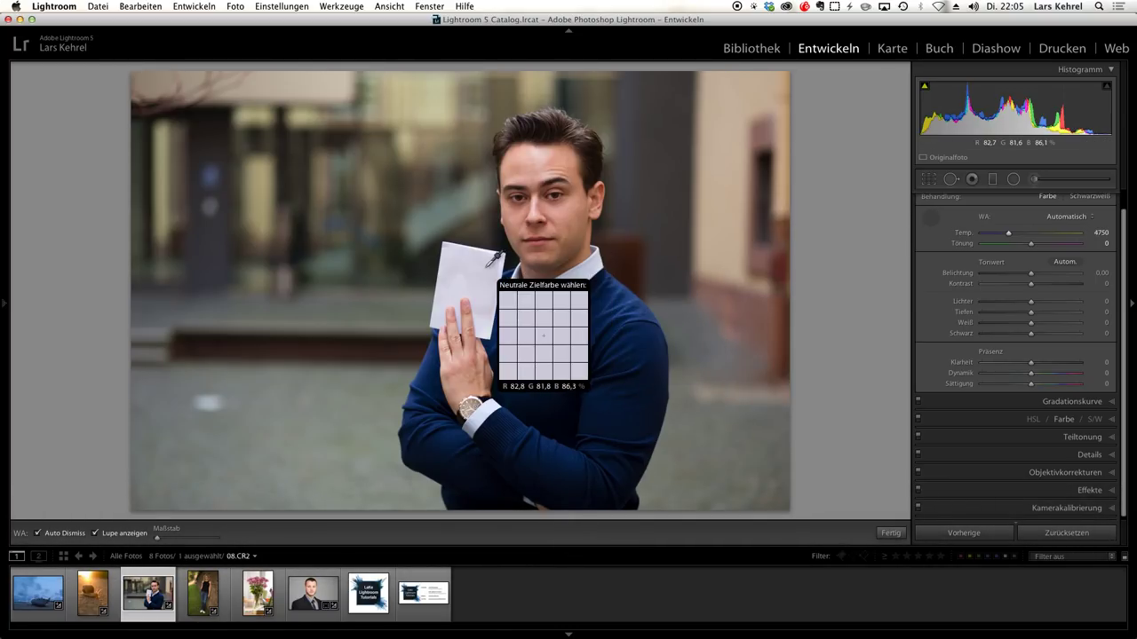
click(487, 264)
key(w)
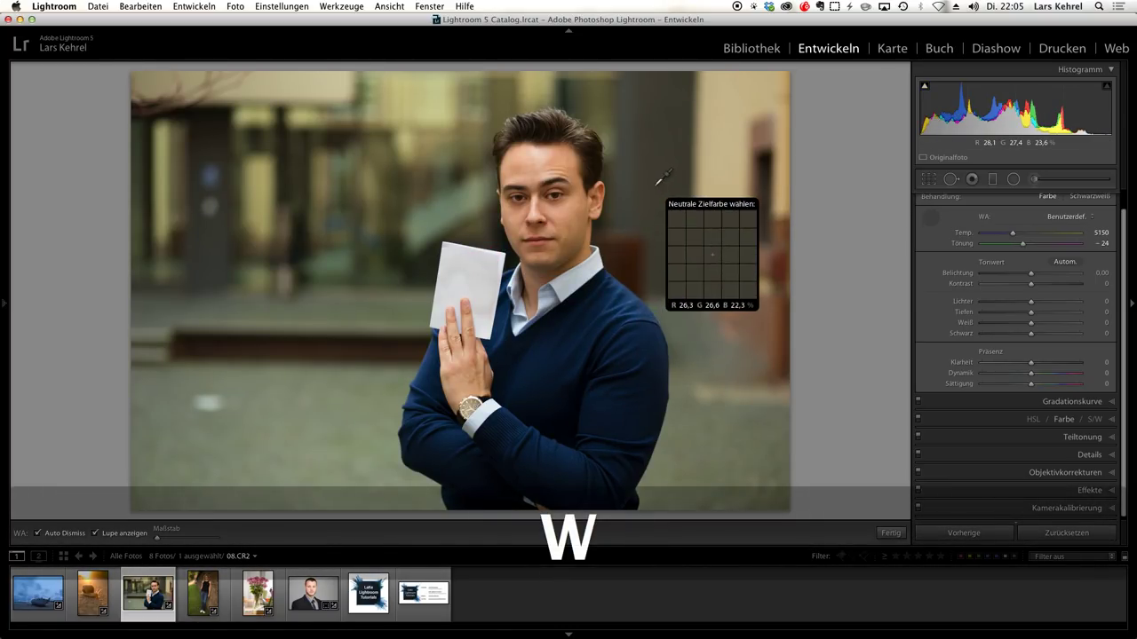
click(655, 186)
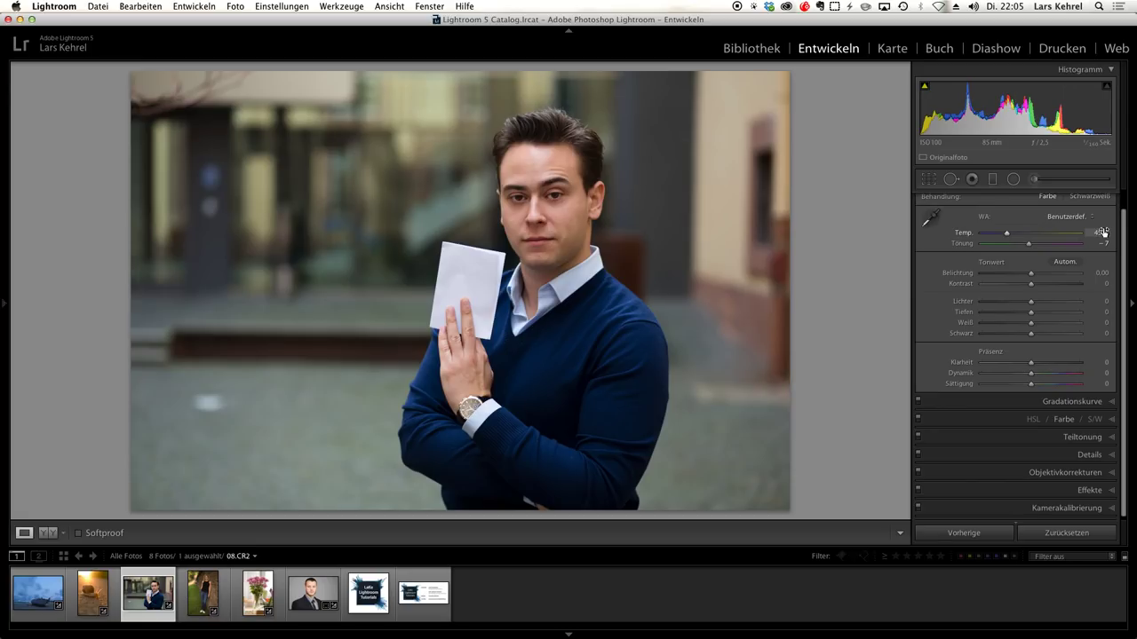
Apply the Tageslicht WB preset (Temp 5500, Tint +10) and collapse the Grundeinstellungen panel
click(1058, 225)
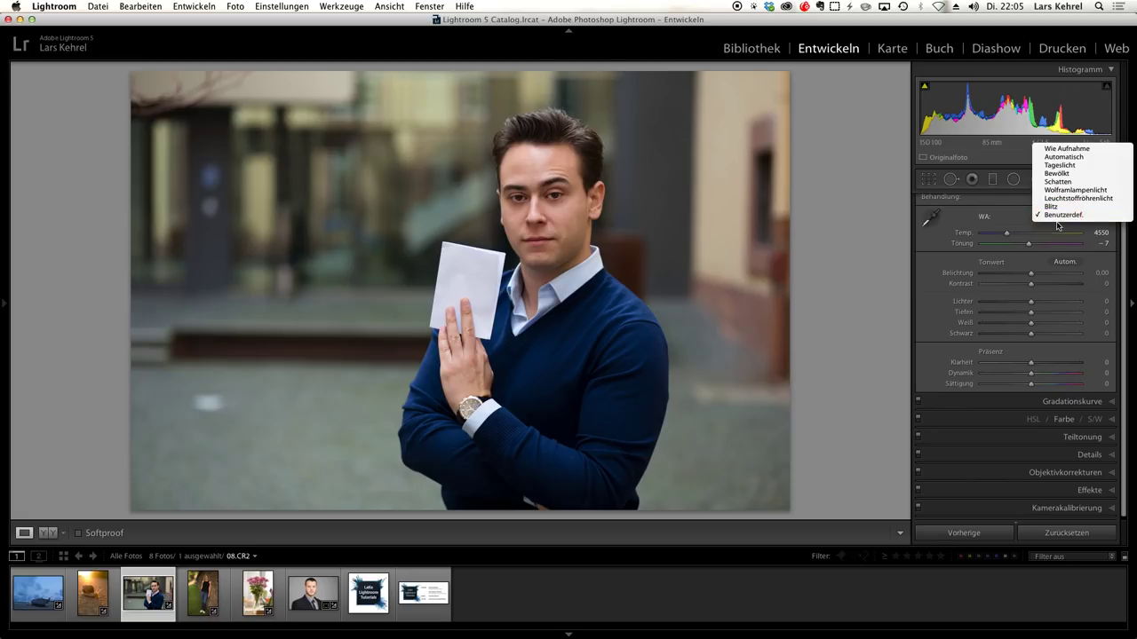
click(1067, 168)
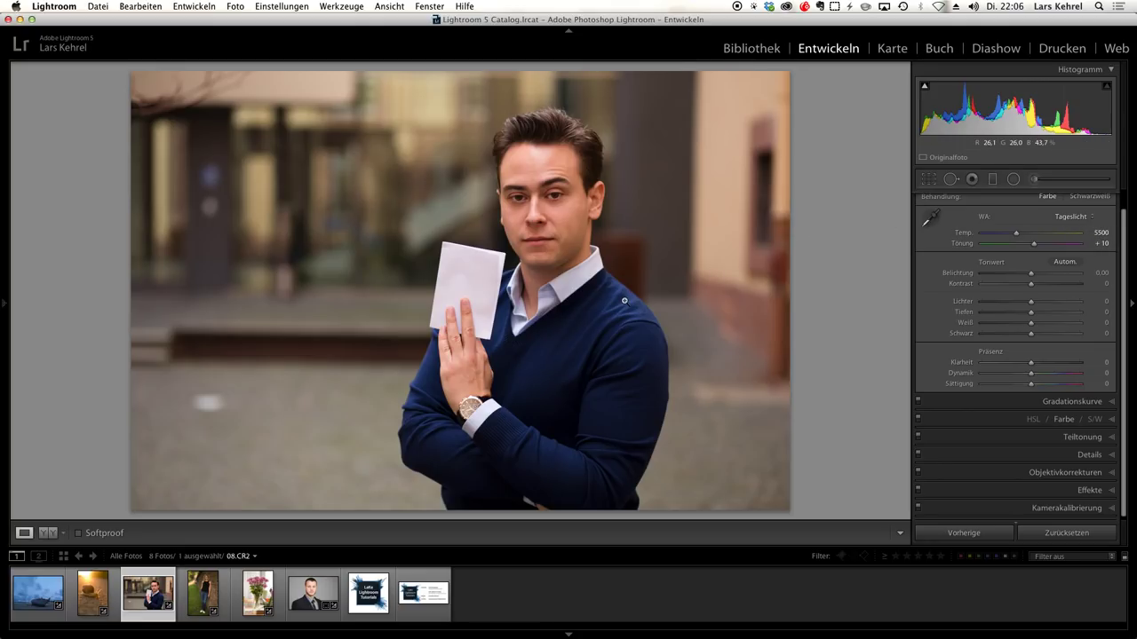
scroll(1068, 213, up, 1)
click(1061, 199)
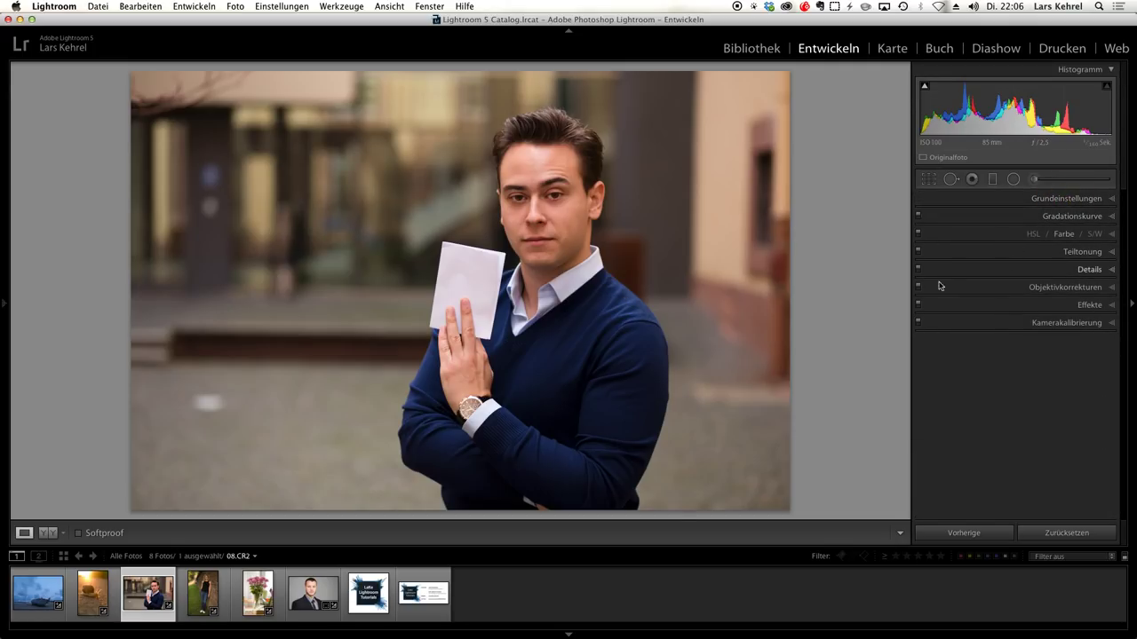
Expand Grundeinstellungen and open the last filmstrip photo, the LaKe Lightroom Tutorials contact card
click(1013, 198)
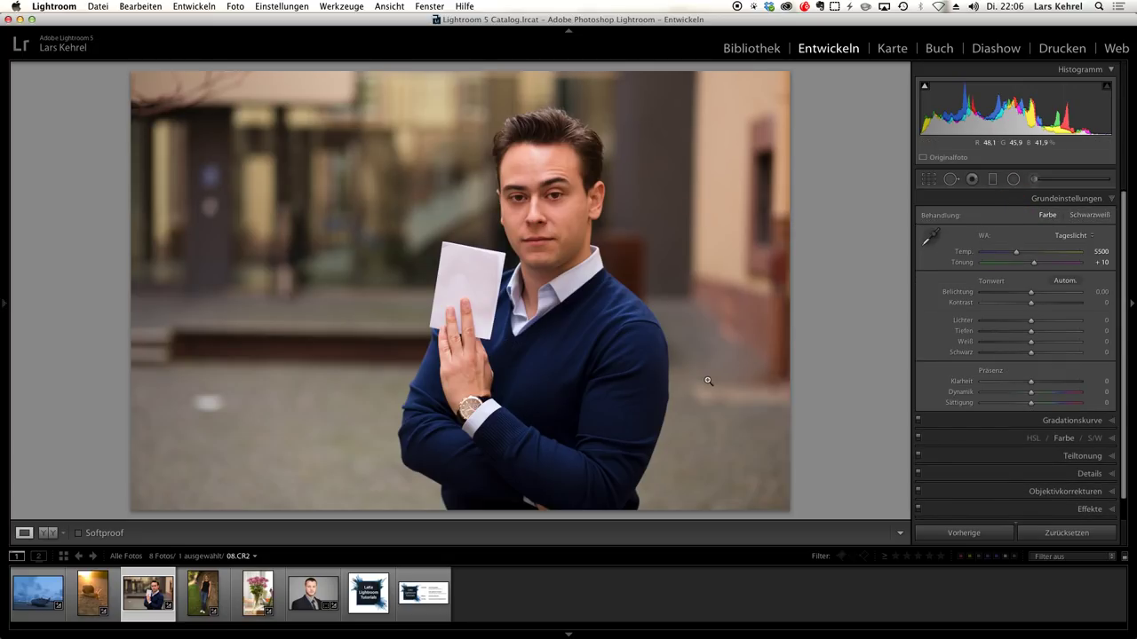
click(424, 615)
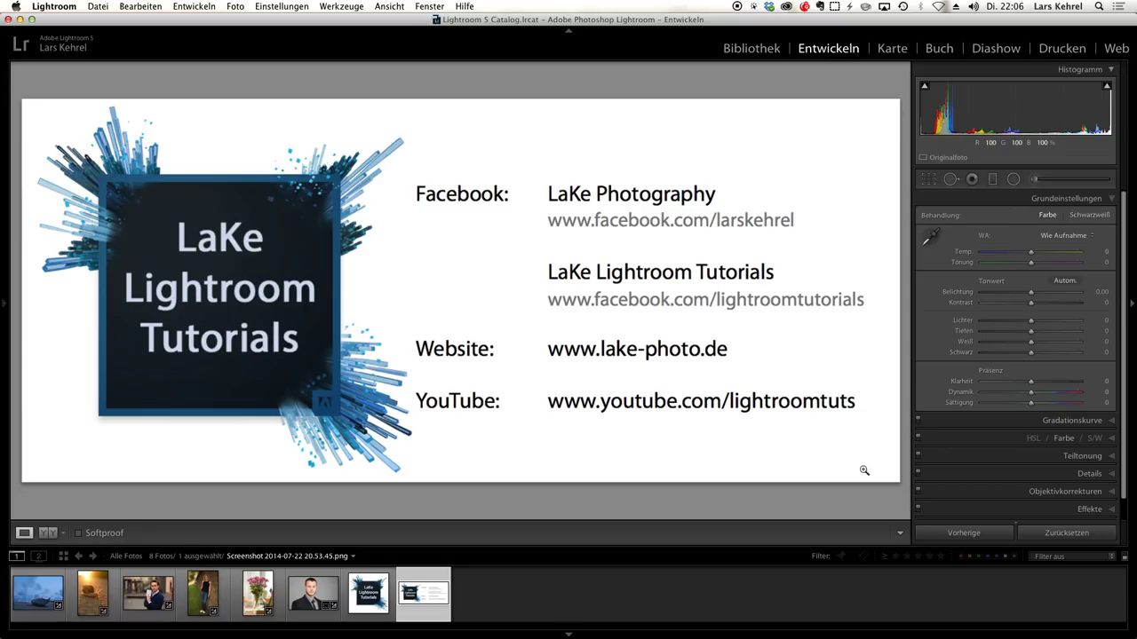
click(1099, 199)
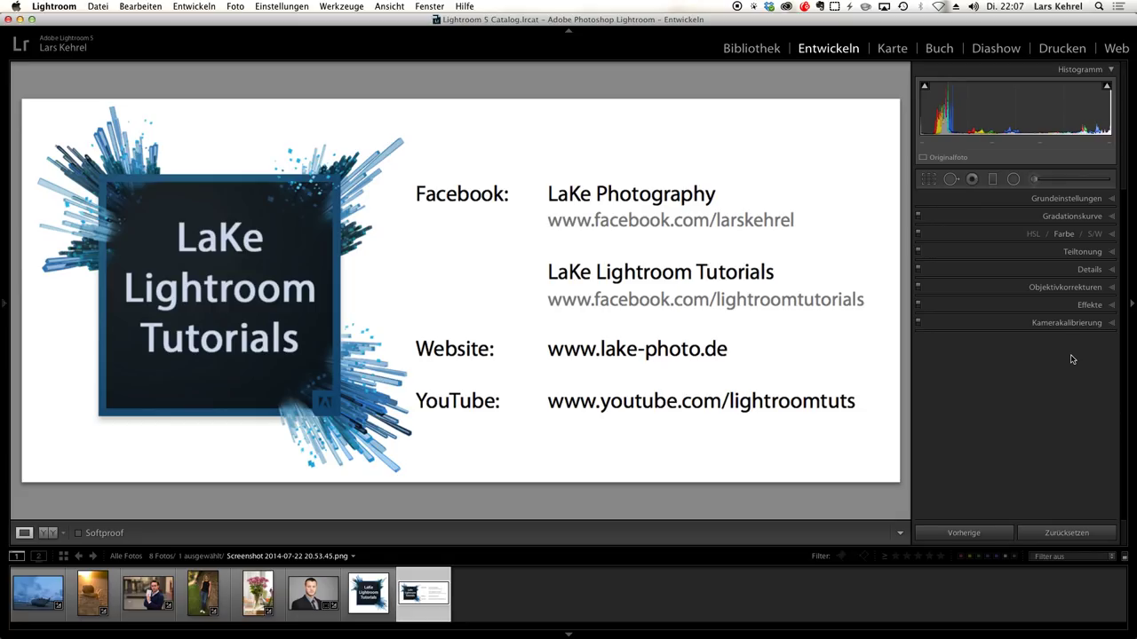
click(1065, 199)
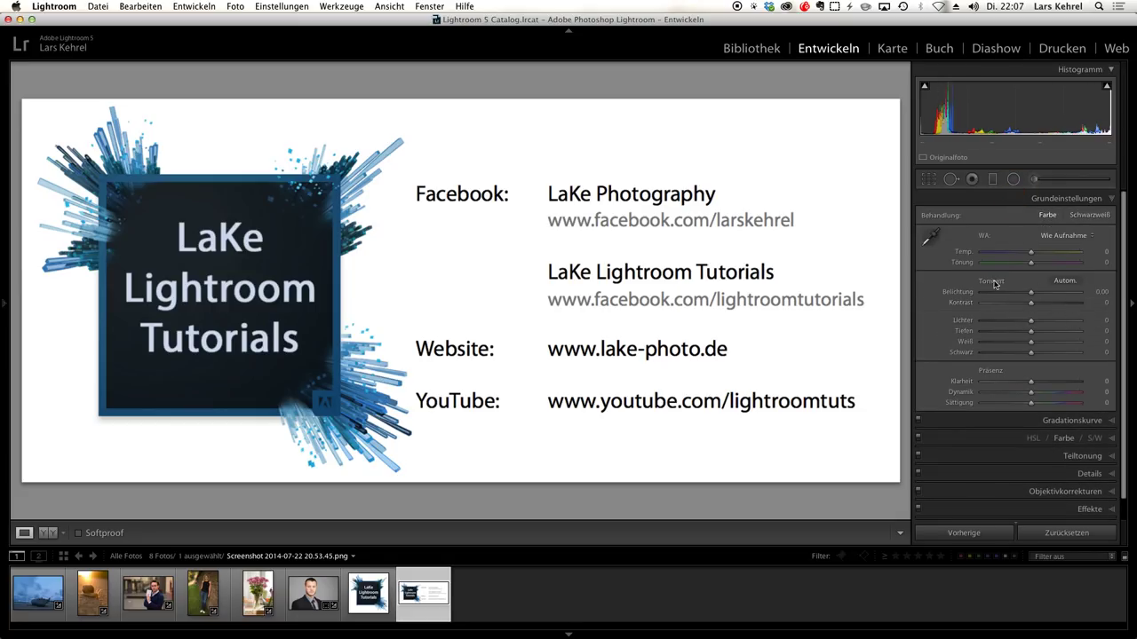